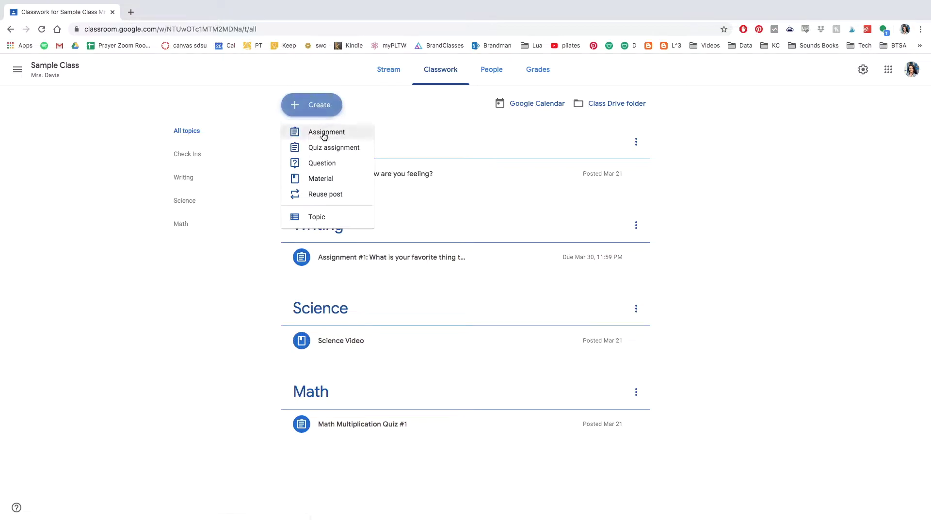
- Create a topic named 'Reading Logs' on the Classwork page
left_click(315, 216)
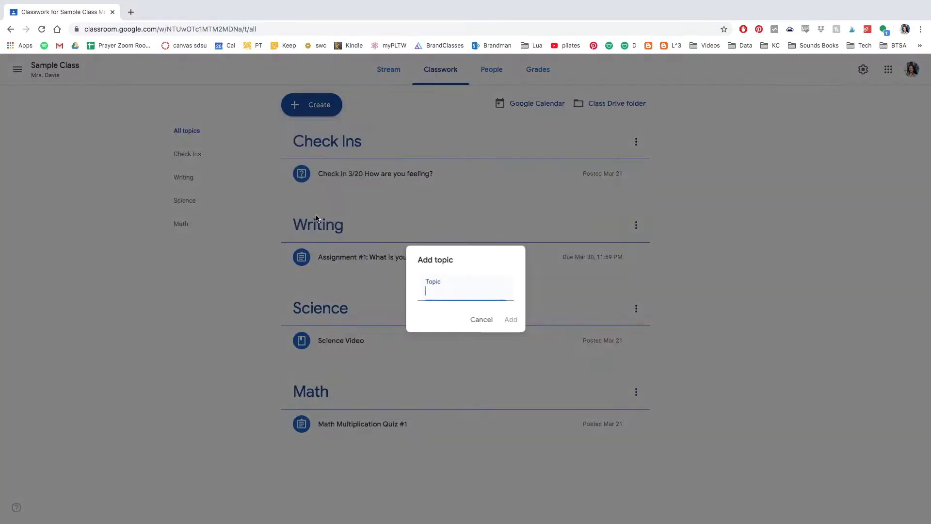
type("Reading")
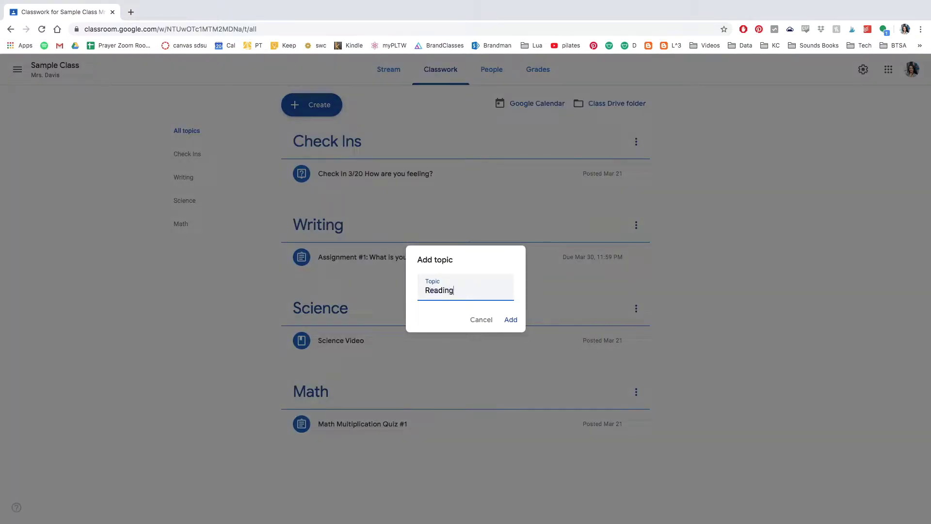
type(" Logs")
left_click(513, 319)
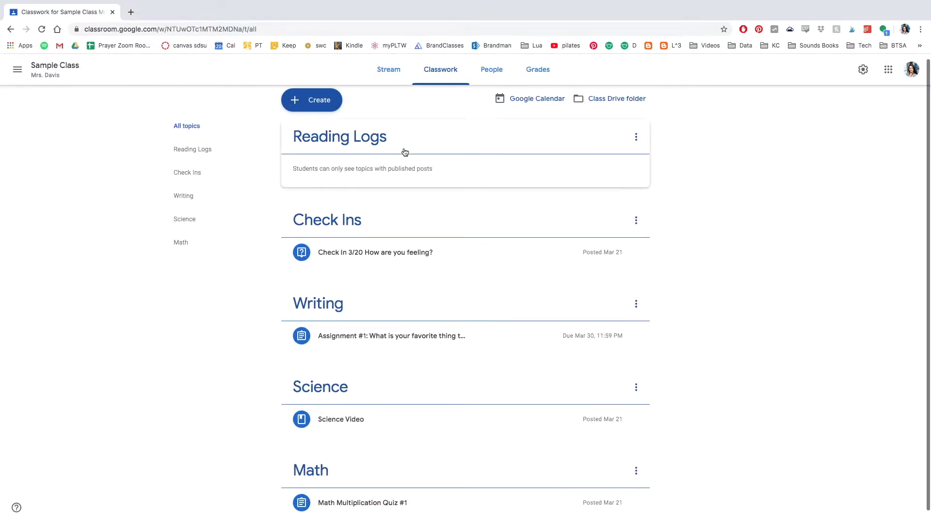
left_click(328, 105)
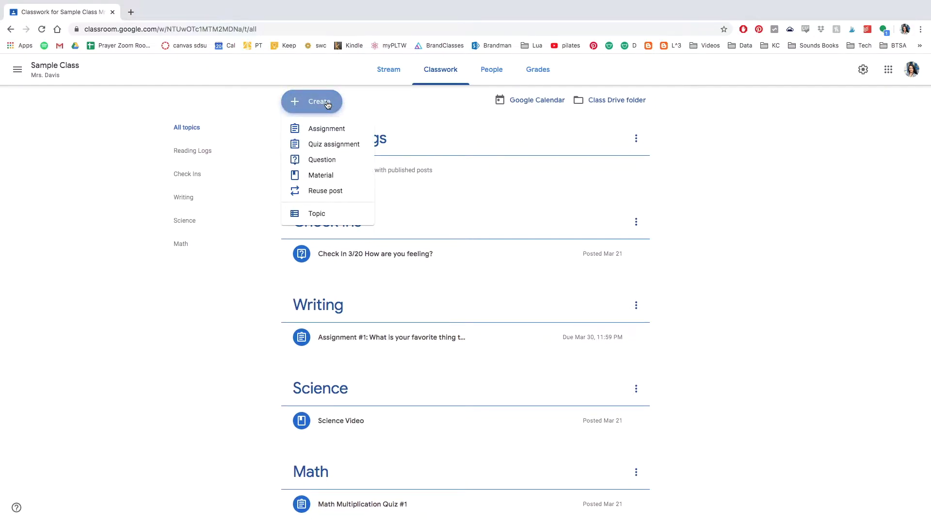
- Start a quiz assignment due Sunday, April 12, 2020 at 11:59 PM
left_click(356, 145)
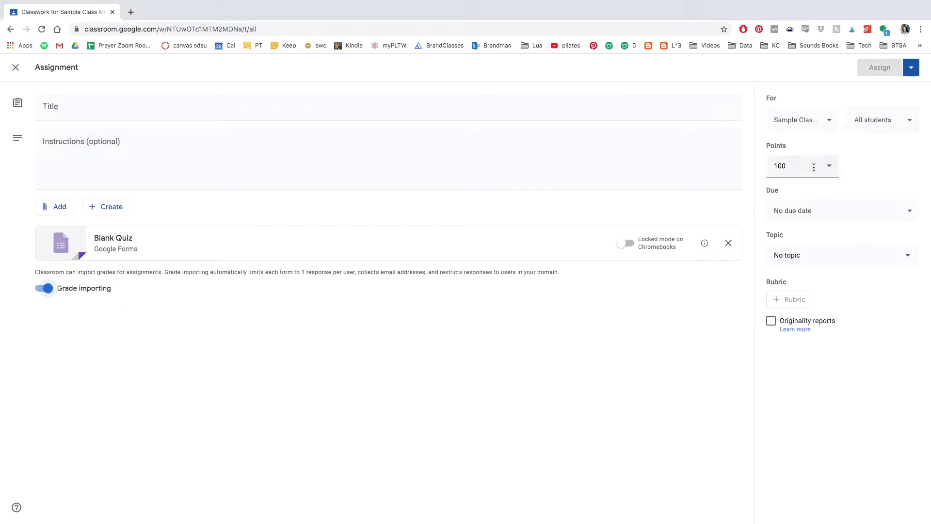
left_click(818, 214)
left_click(824, 247)
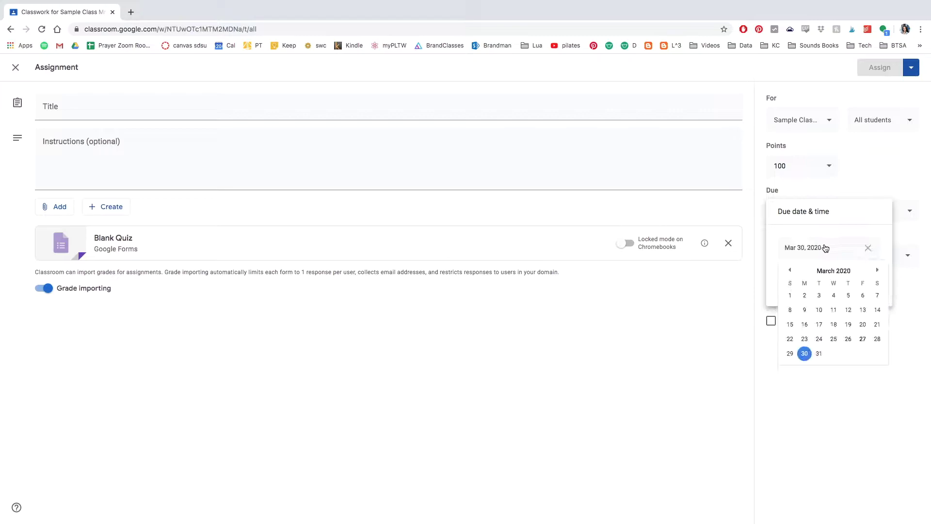
left_click(877, 270)
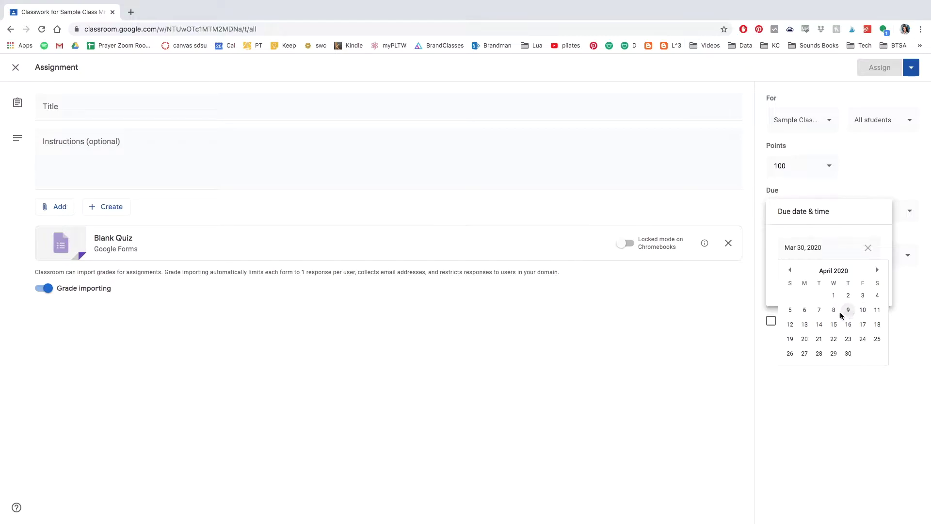
left_click(790, 325)
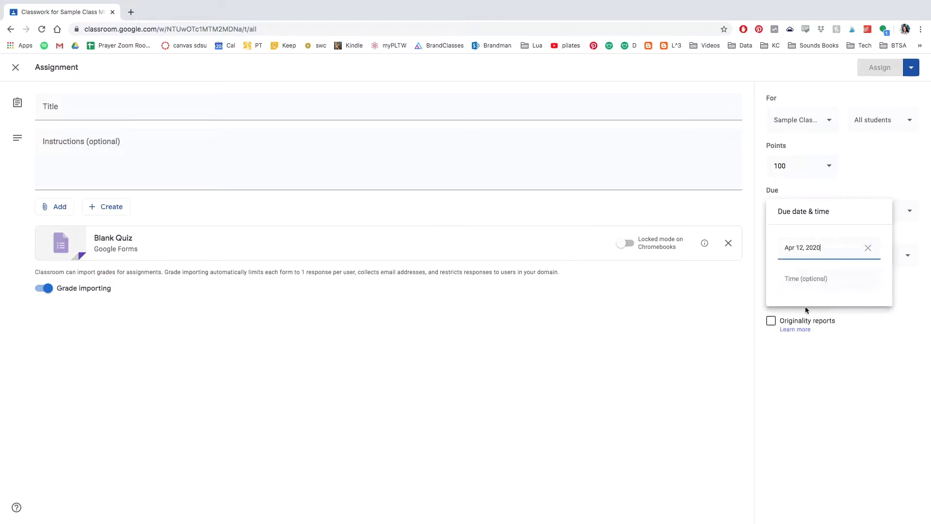
left_click(816, 285)
left_click(874, 189)
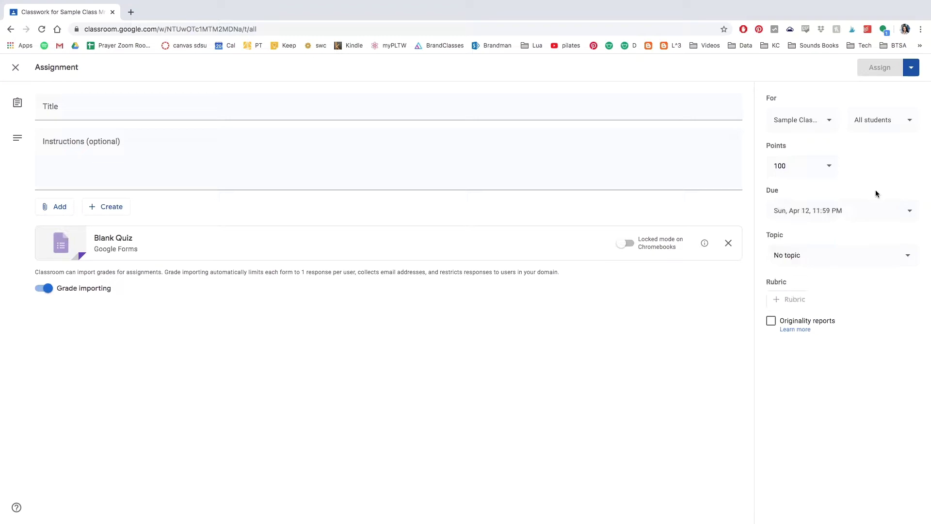
- File the assignment under Reading Logs and title it 'Reading Log Week 1'
left_click(853, 260)
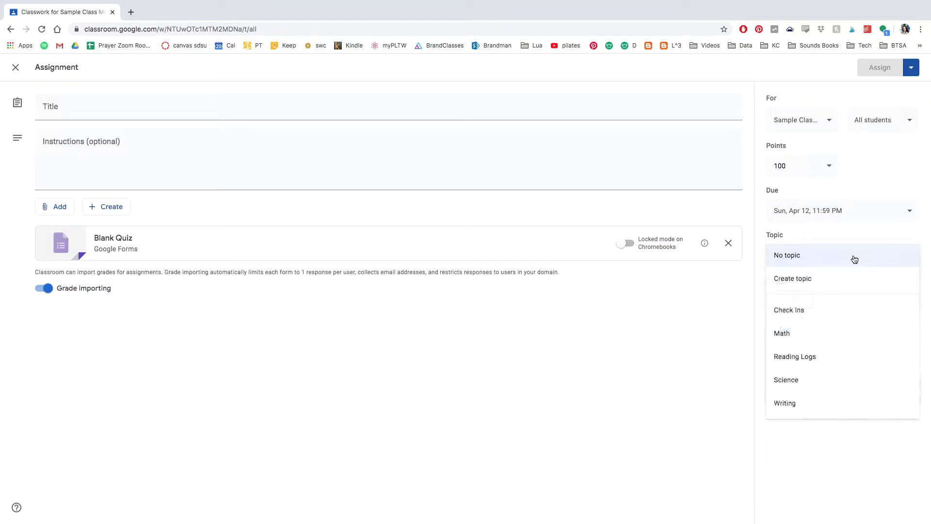
left_click(812, 359)
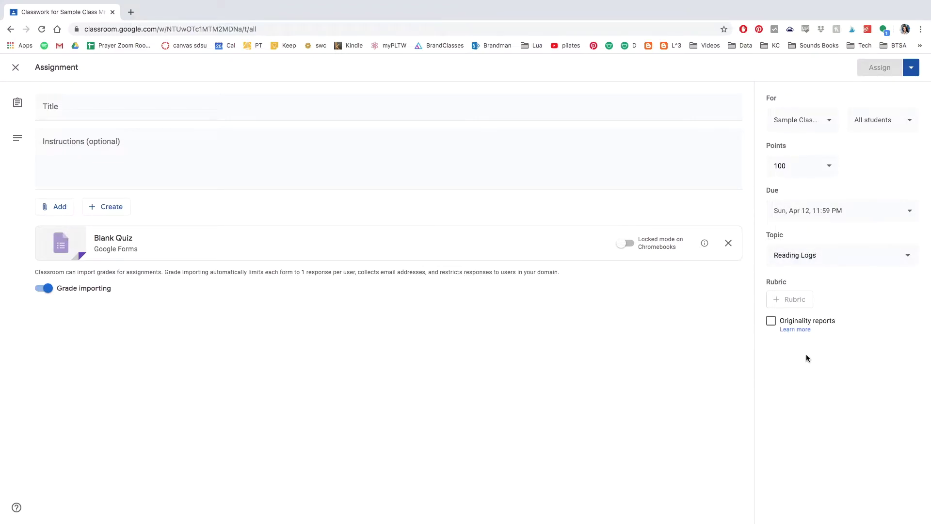
left_click(133, 104)
type("Reading")
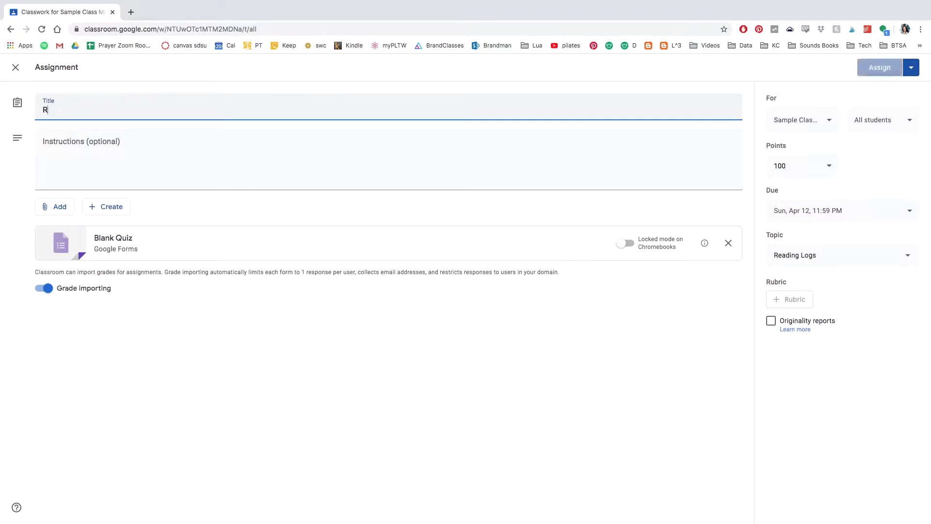
key("alt+BackSpace")
type("Weekly Reading Log")
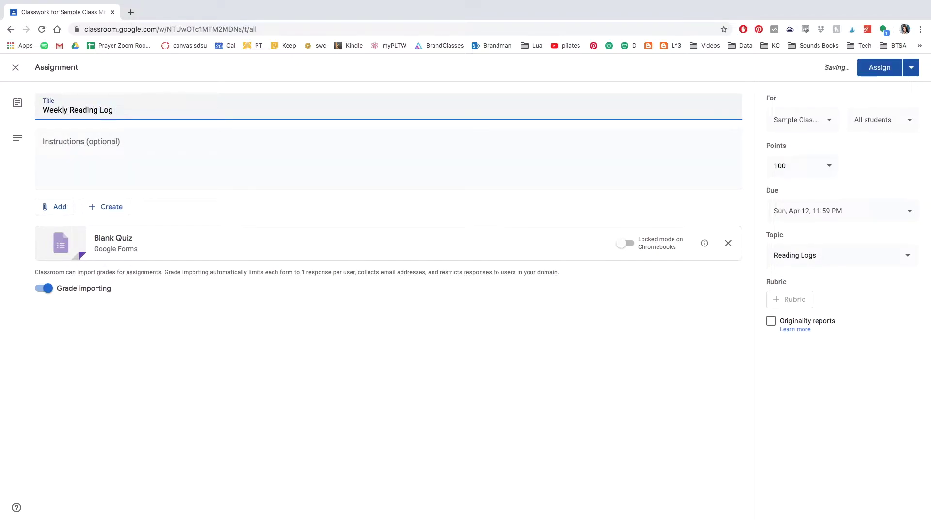
key("super+BackSpace")
type("Reading Log Week 1")
- Add the instructions 'Please complete by the due date.' and open the attached Blank Quiz
key("Tab")
type("C")
key("BackSpace")
type("Please ")
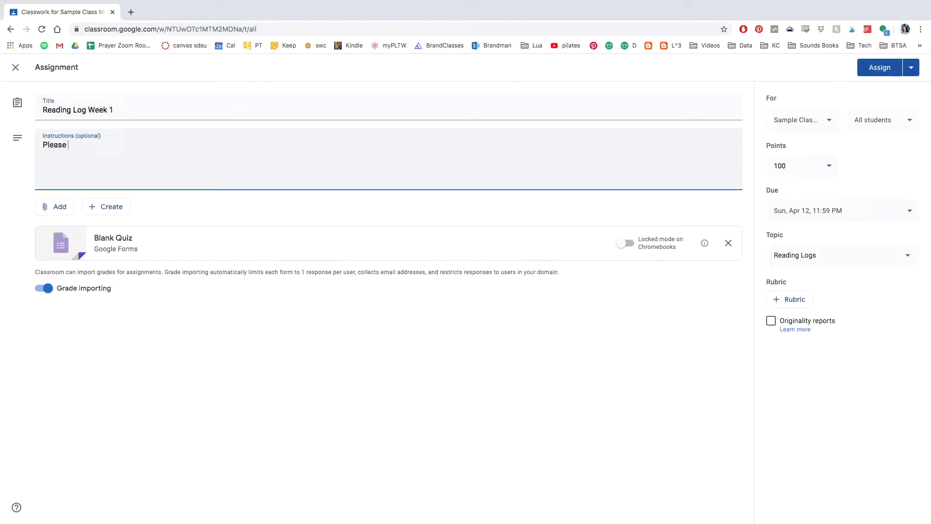
type("complete by the due date.")
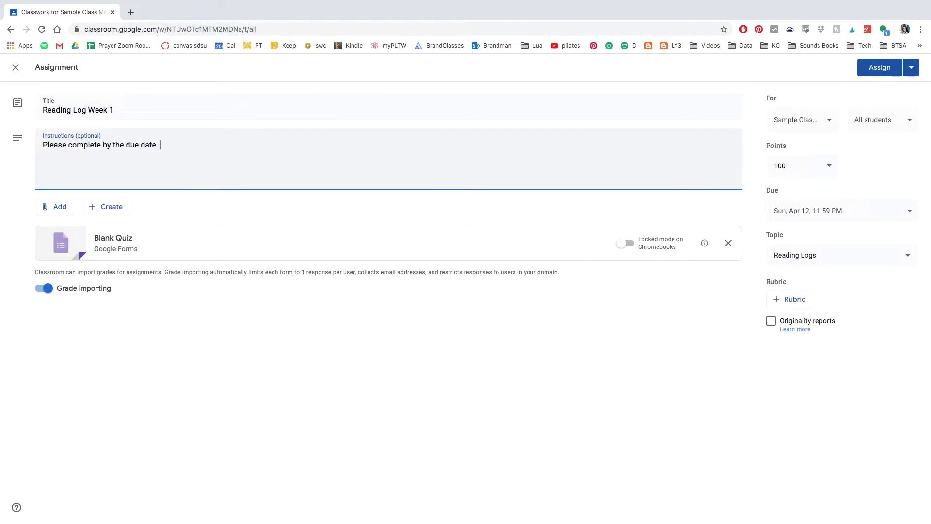
left_click(120, 209)
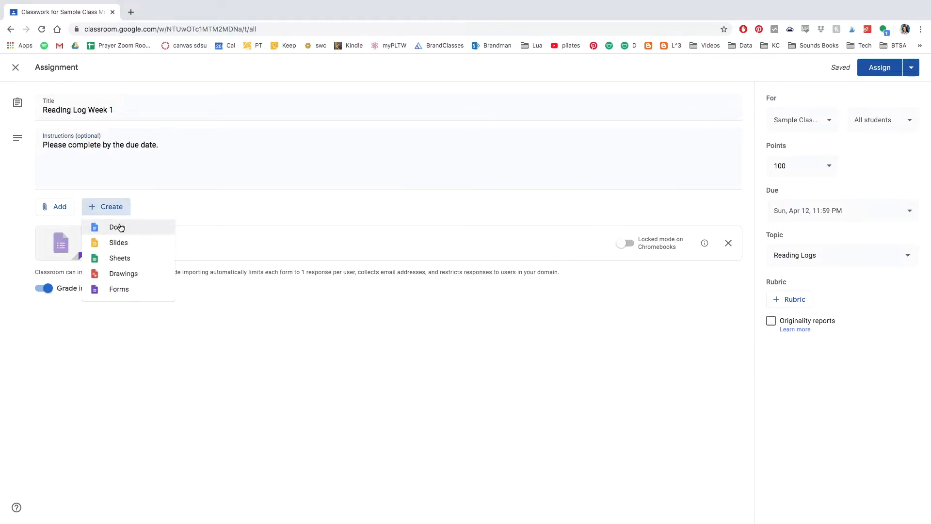
left_click(127, 242)
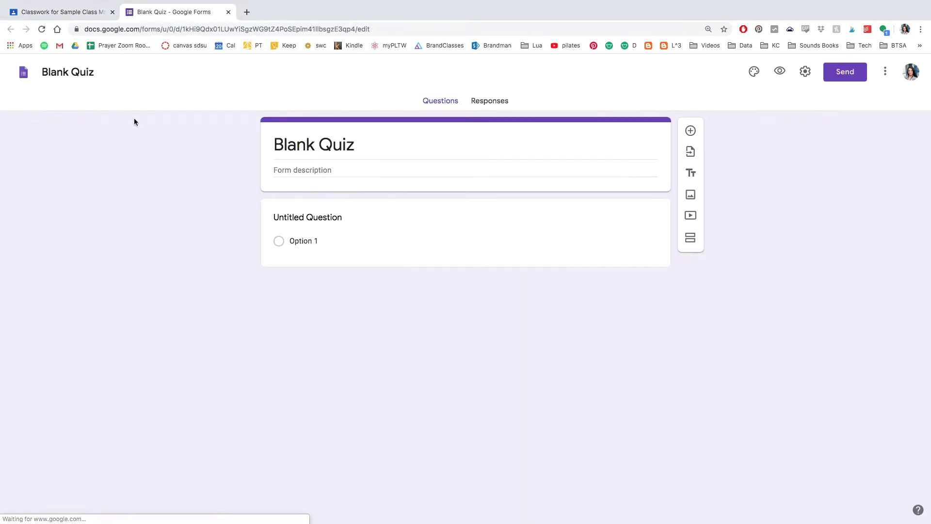
- Title the form 'Reading Log Week 1' with the description 'April 5-April 9'
type("Reading Log Week 1")
key("Return")
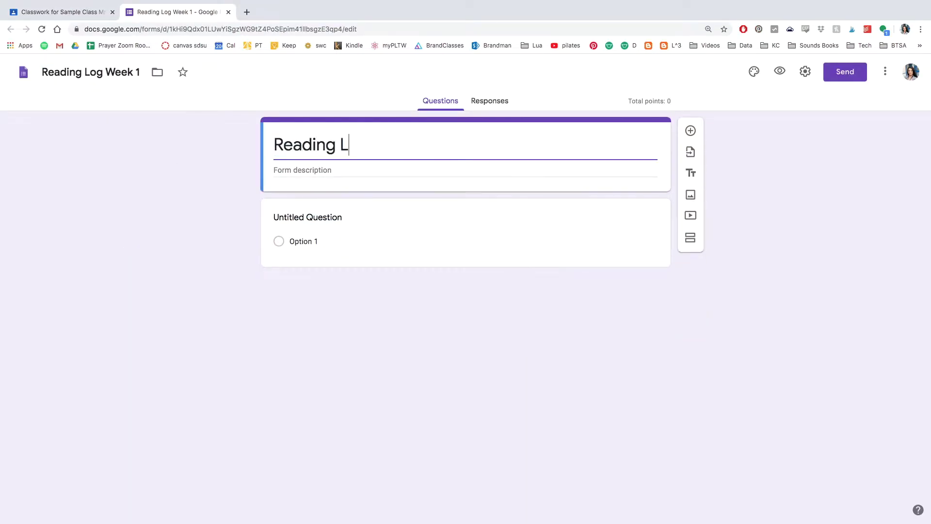
left_click(323, 170)
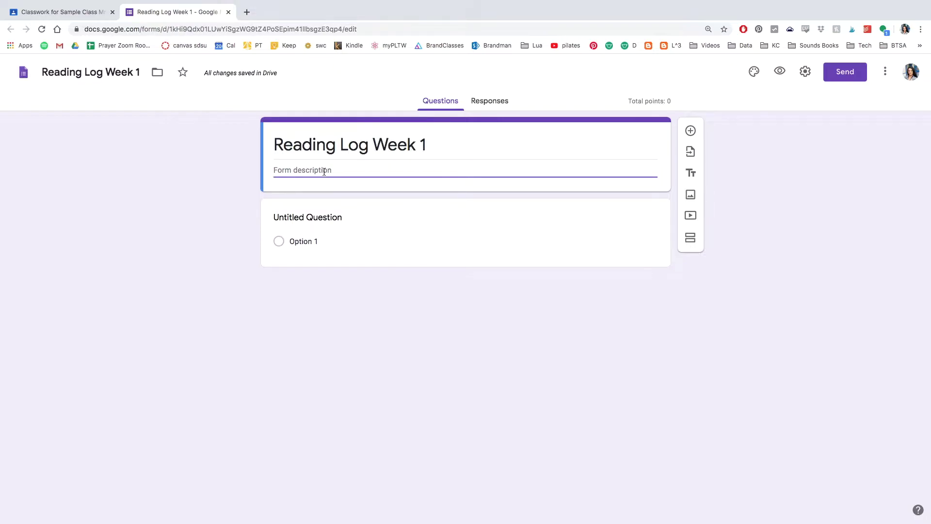
type("April 5-April 9")
left_click(326, 220)
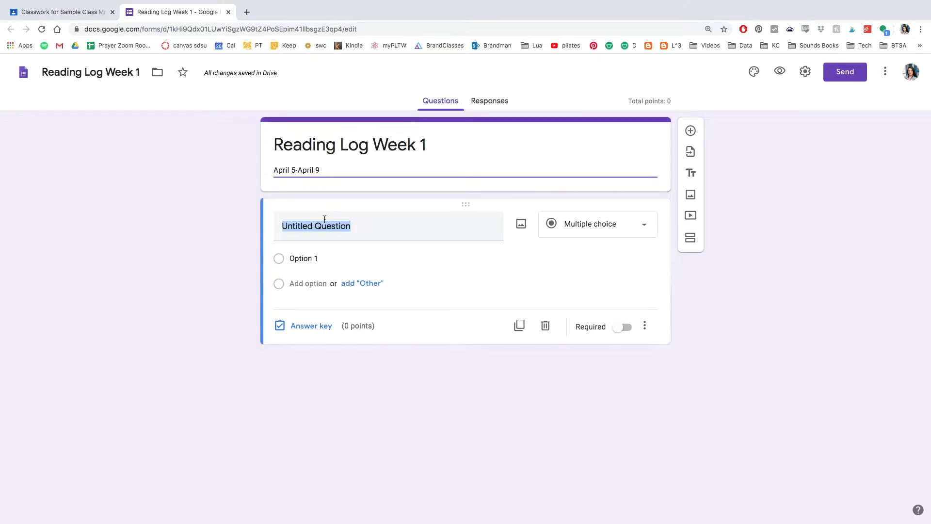
- Make the first question a required short-answer 'Name (First and Last)' and add another question
left_click(579, 224)
left_click(591, 169)
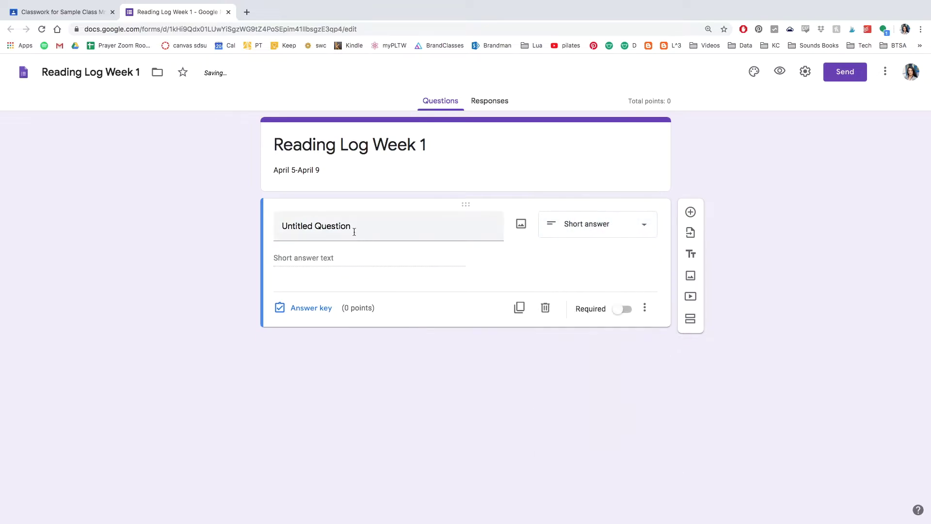
left_click(352, 230)
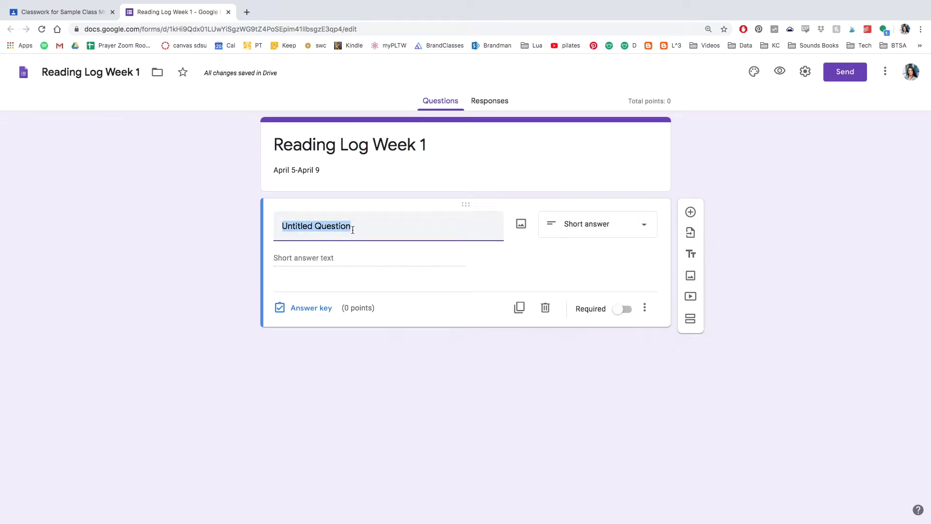
type("Name (First and Last")
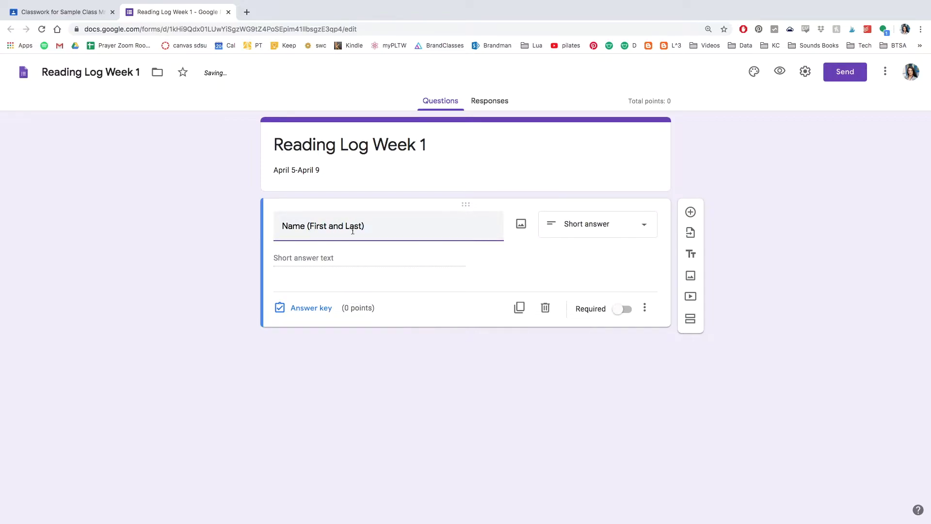
left_click(576, 266)
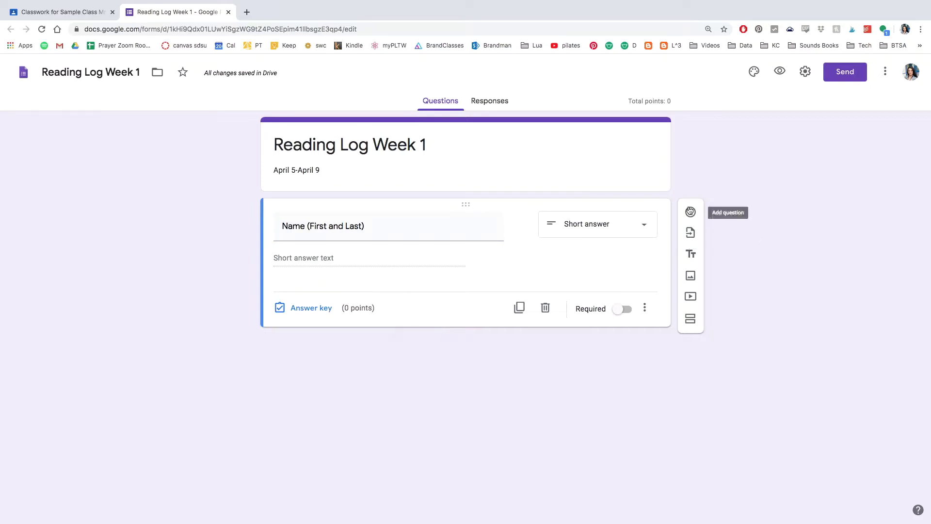
left_click(624, 309)
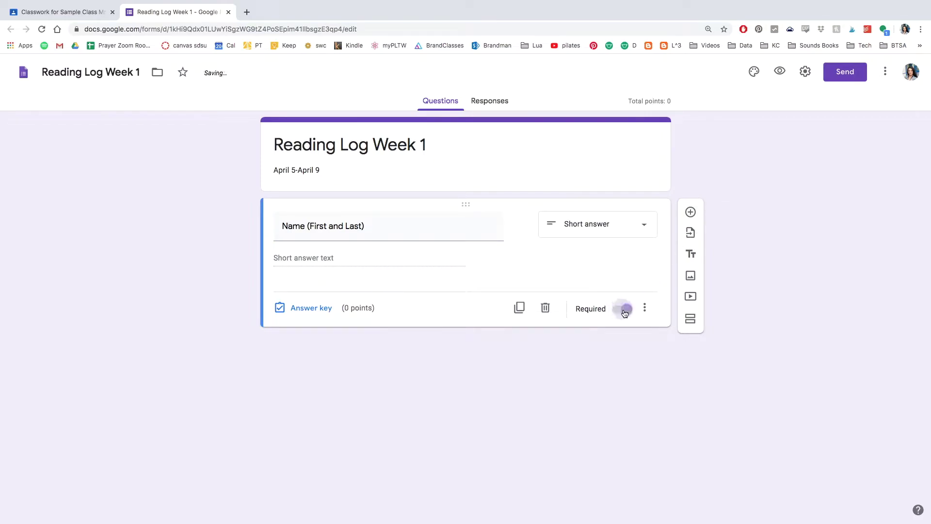
left_click(689, 212)
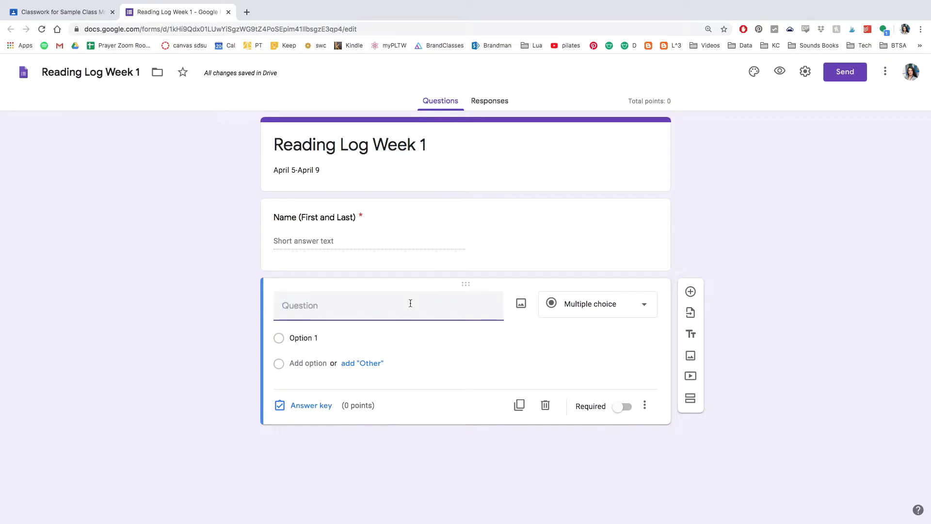
- Add required short-answer questions 'Book Title (s)' and 'Author (s)'
type("Book Title (")
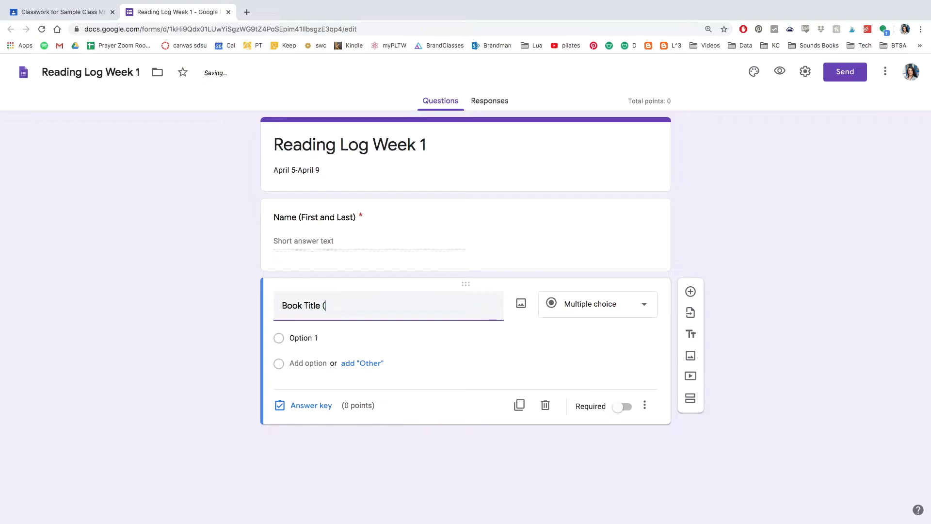
type("s)")
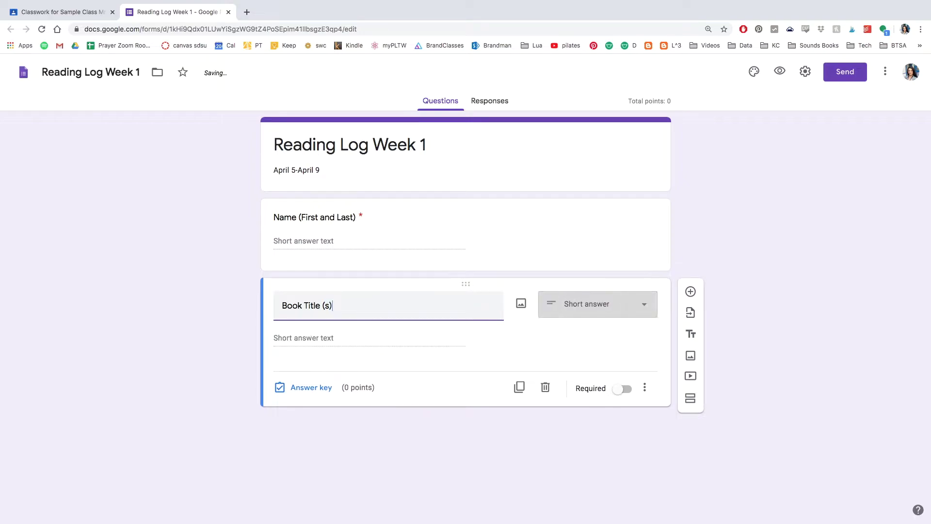
left_click(562, 335)
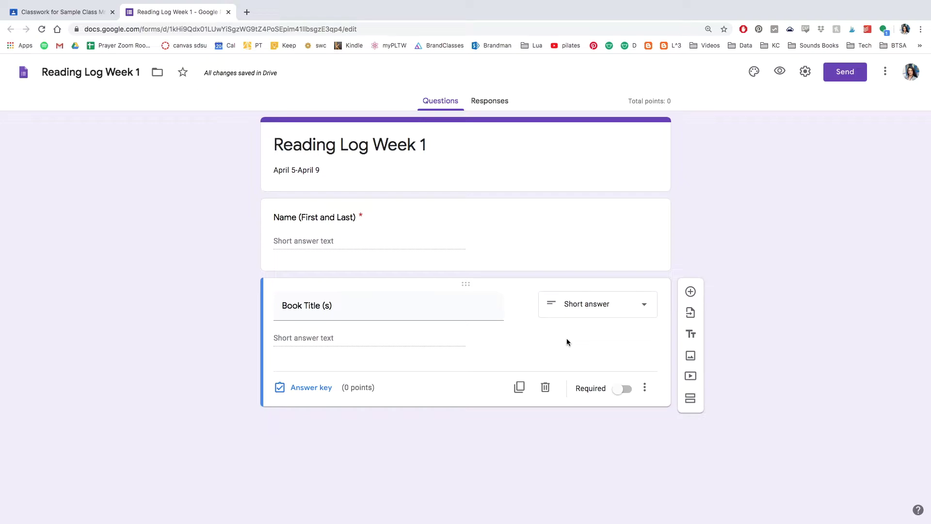
left_click(622, 388)
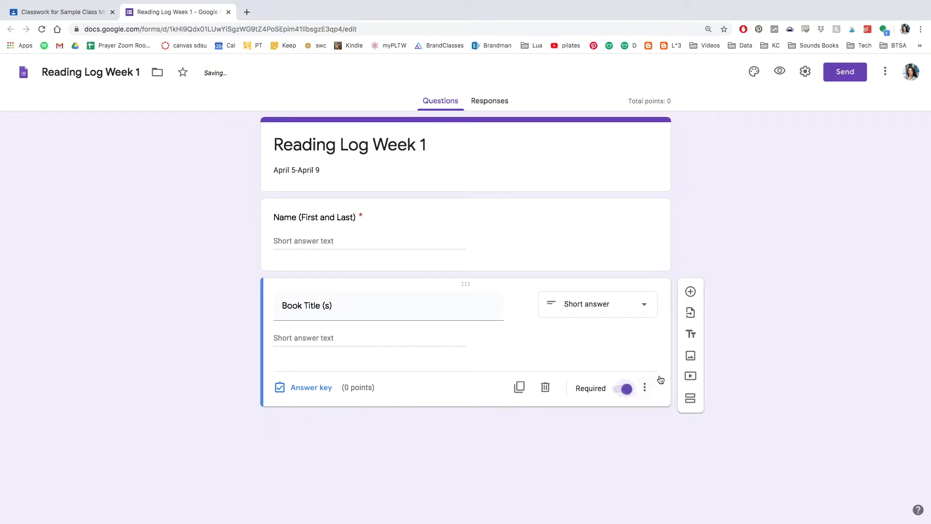
left_click(690, 291)
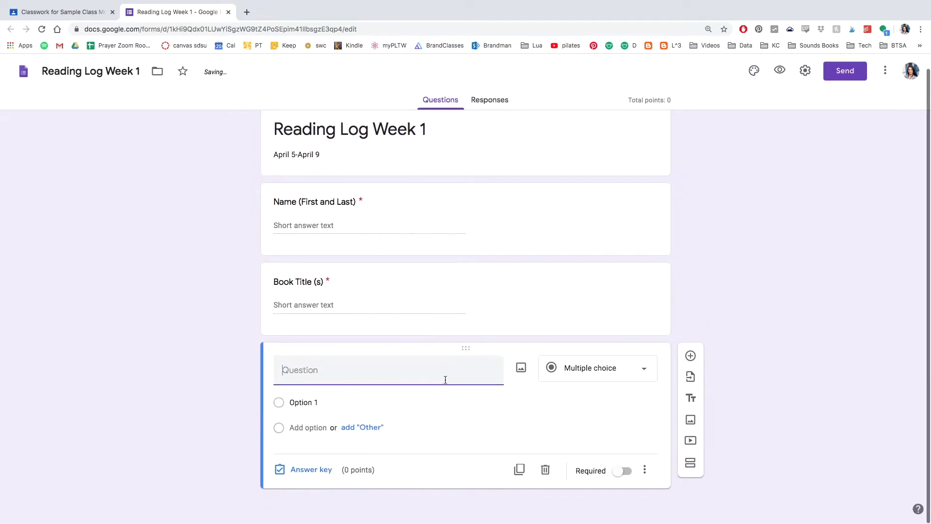
type("Auto")
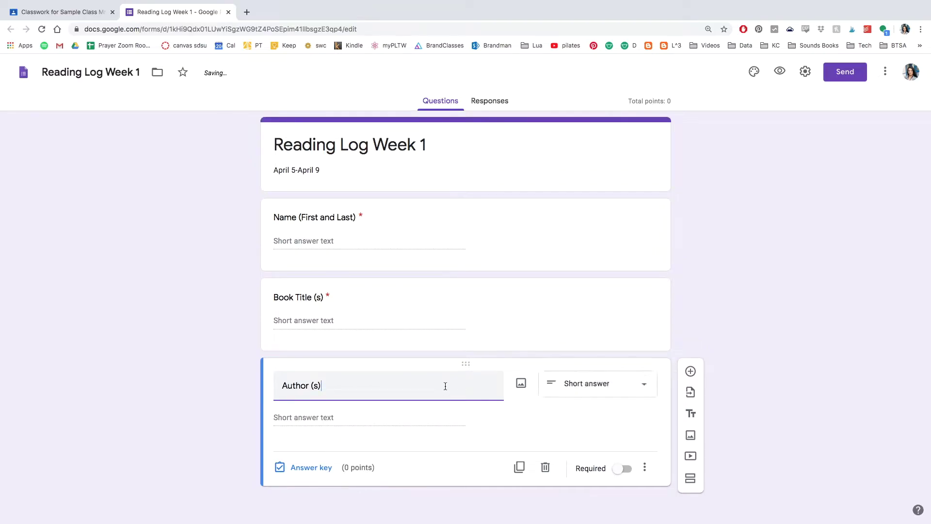
left_click(583, 429)
left_click(625, 471)
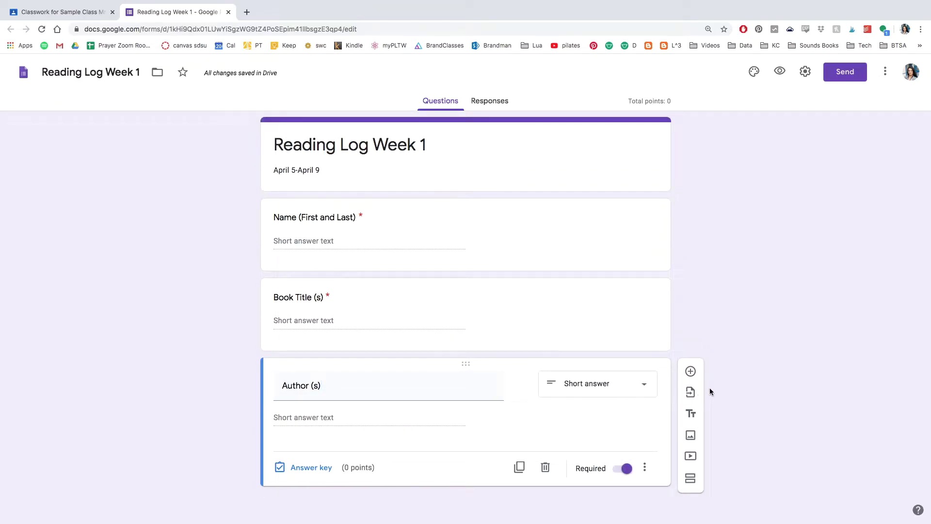
- Add a required short-answer 'Pages Read' question without number validation, then another question
left_click(690, 371)
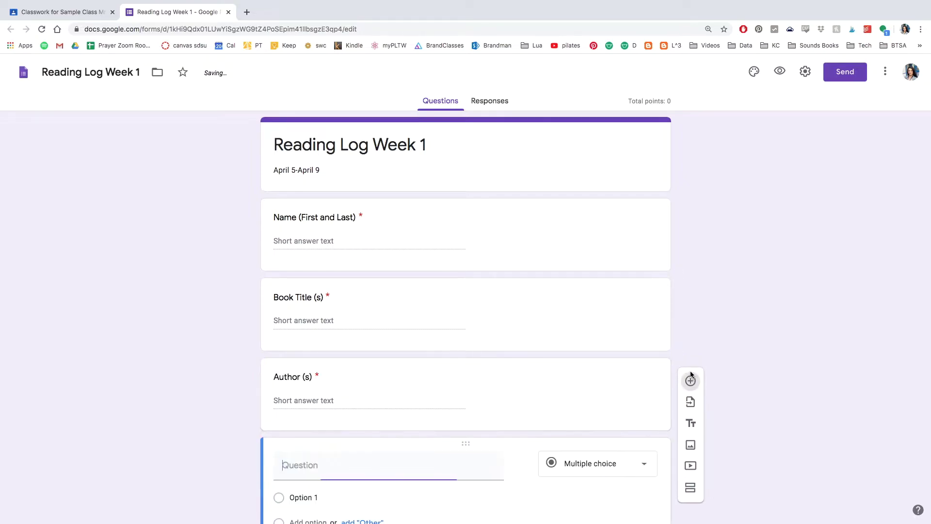
scroll(561, 378, "down", 3)
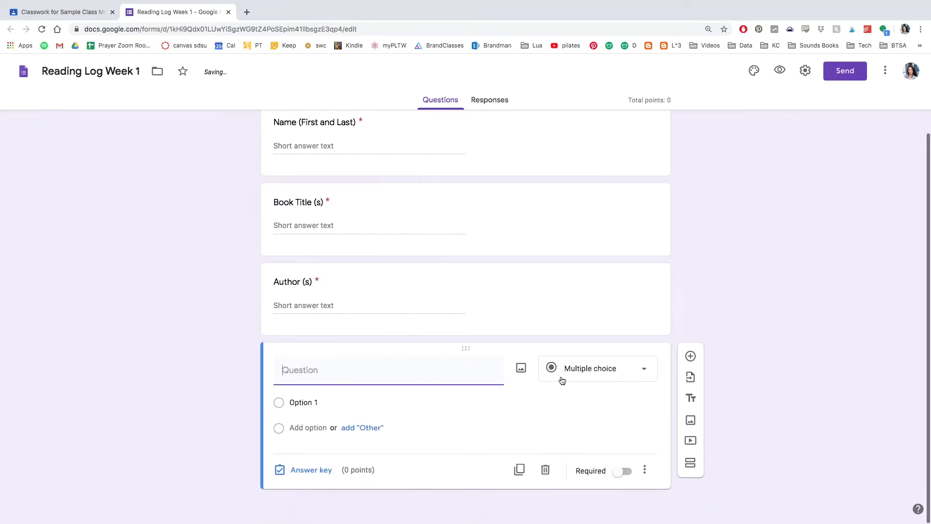
type("Pages")
type(" Read")
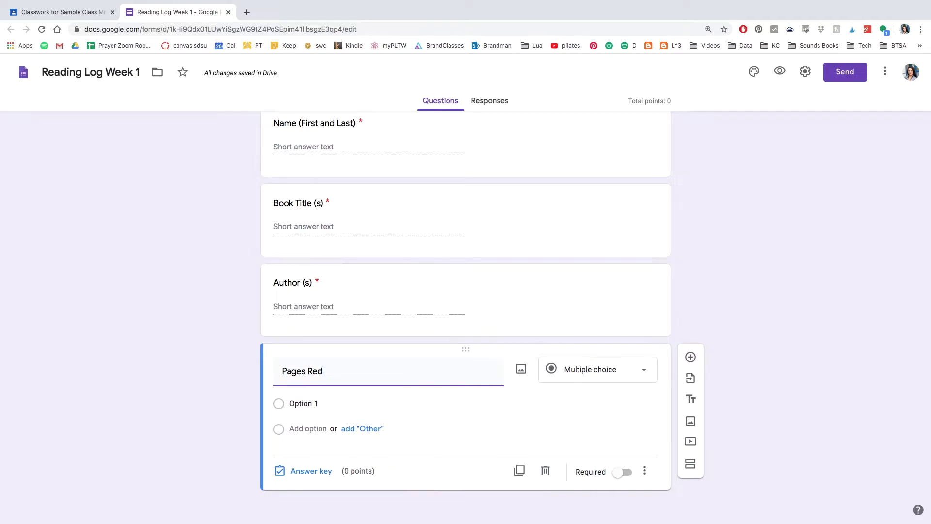
key("BackSpace")
type("ad")
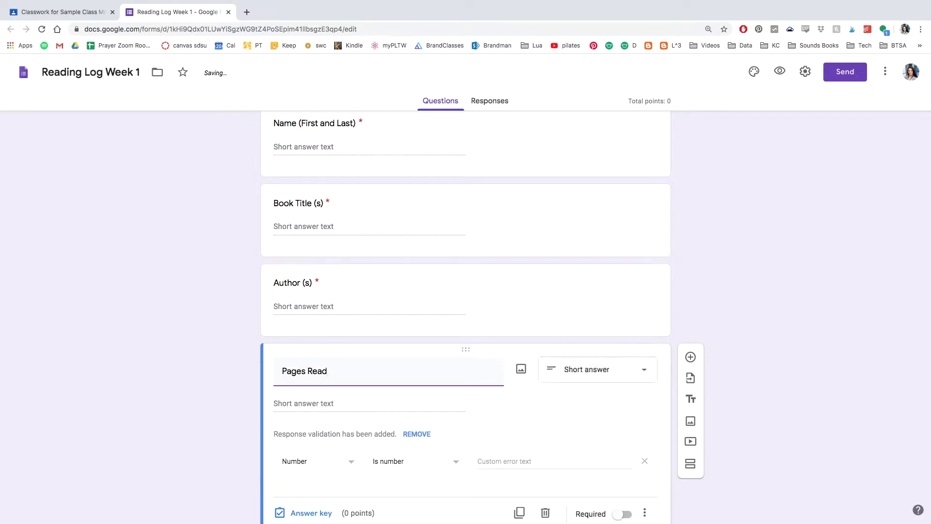
left_click(612, 393)
scroll(619, 394, "down", 1)
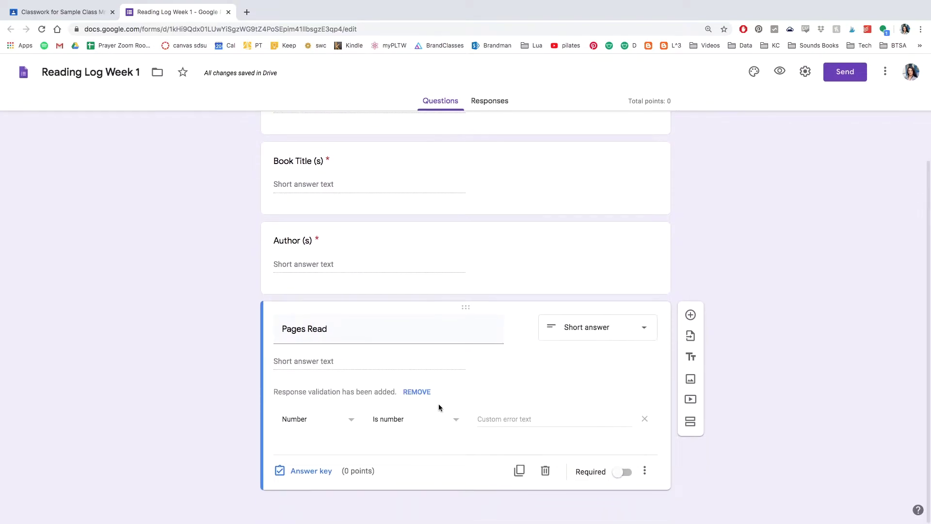
left_click(417, 392)
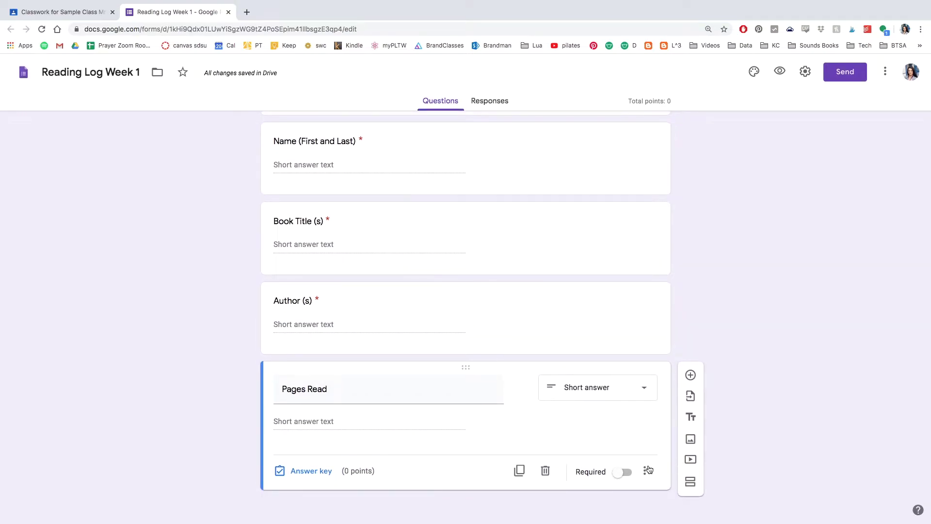
left_click(624, 472)
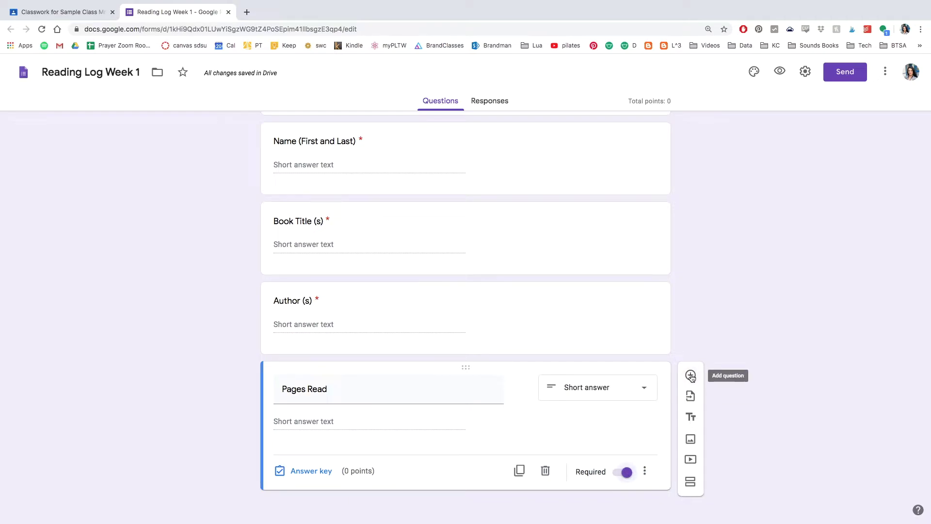
left_click(690, 376)
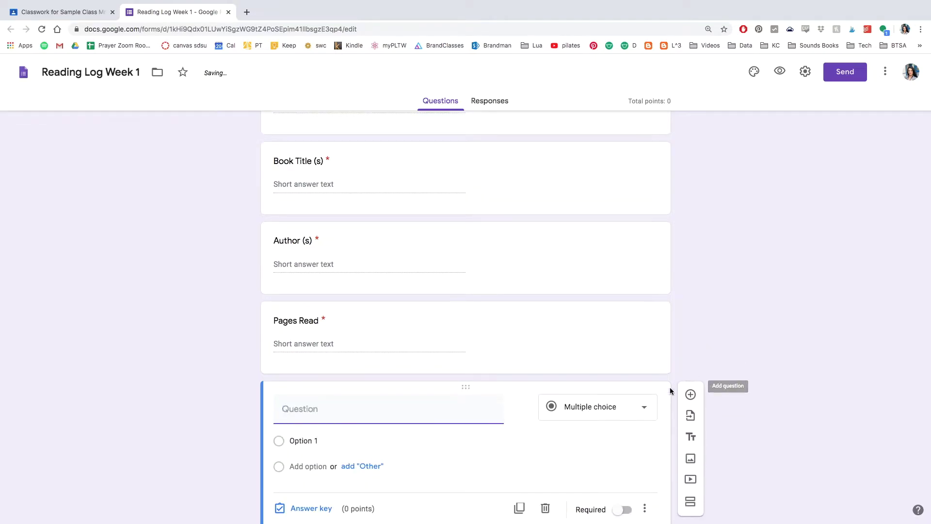
left_click(619, 383)
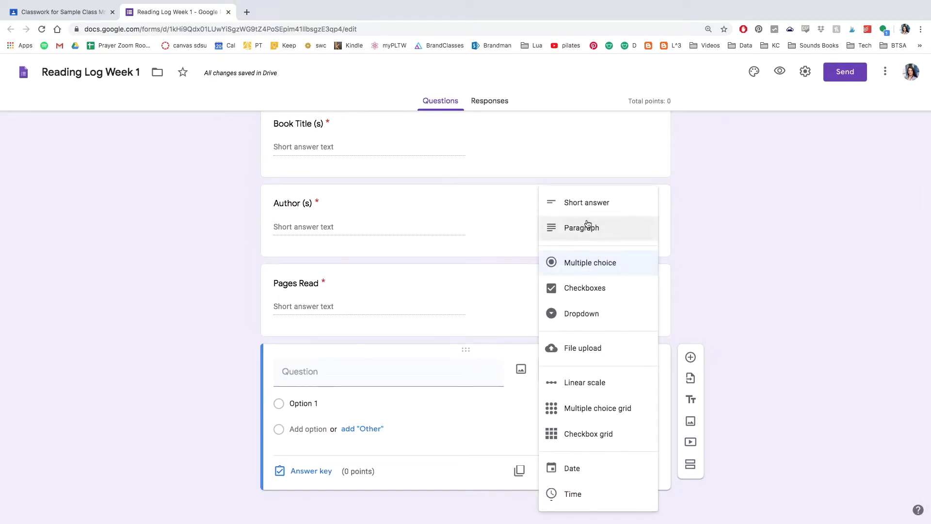
- Make the new question a required short-answer 'Minutes Read' with no number validation
left_click(584, 202)
left_click(356, 389)
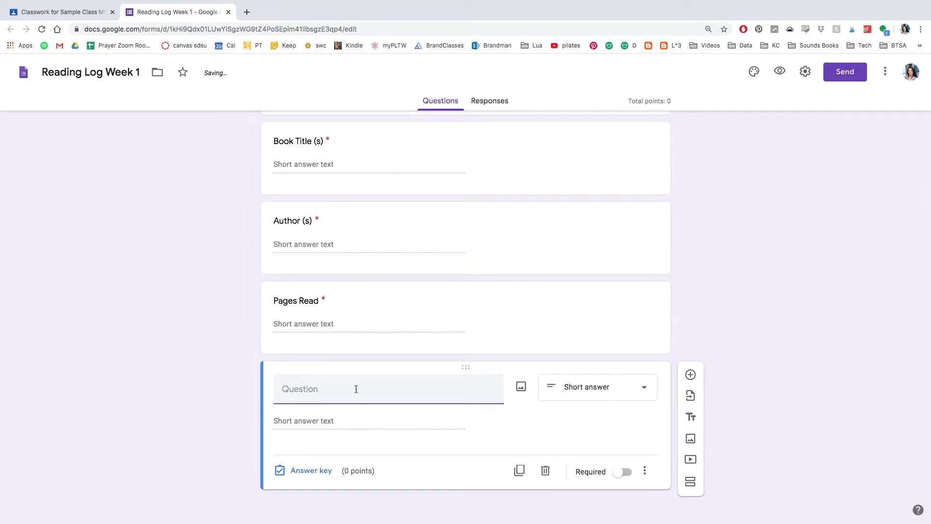
type("Min")
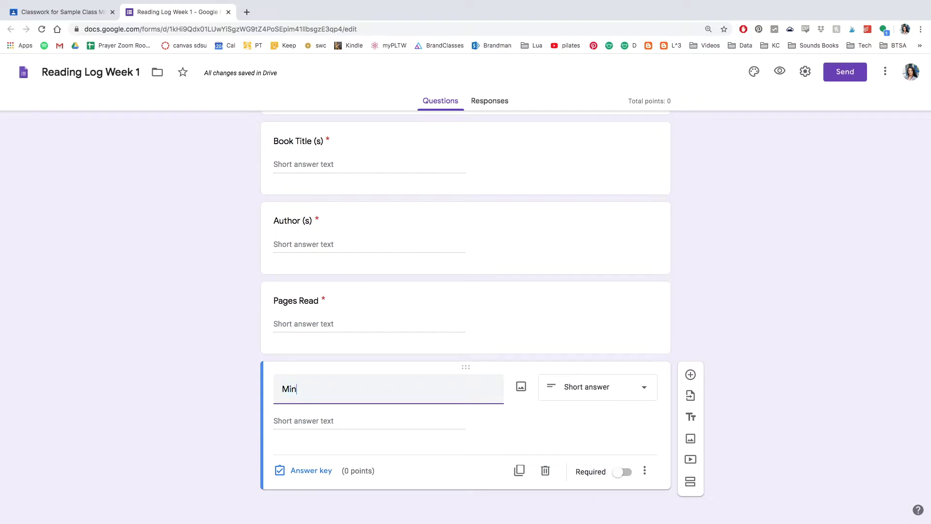
type("utes Read")
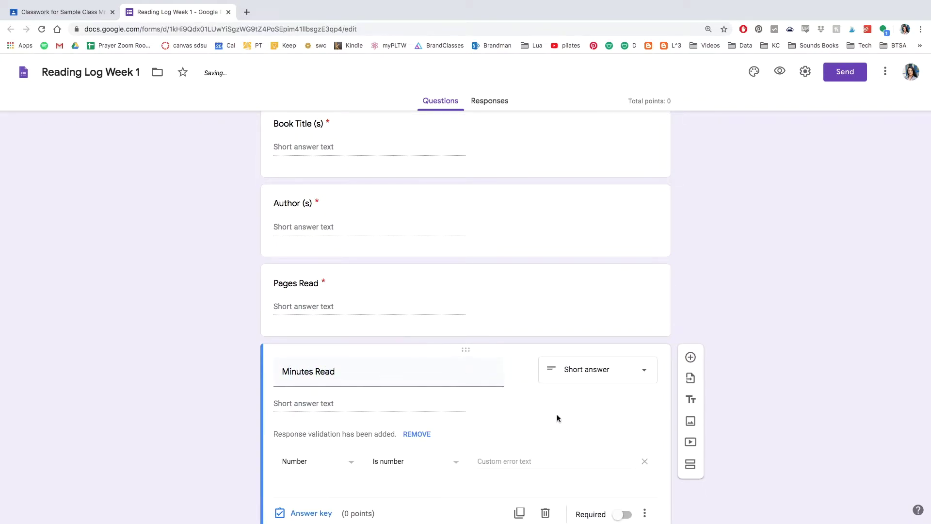
left_click(418, 434)
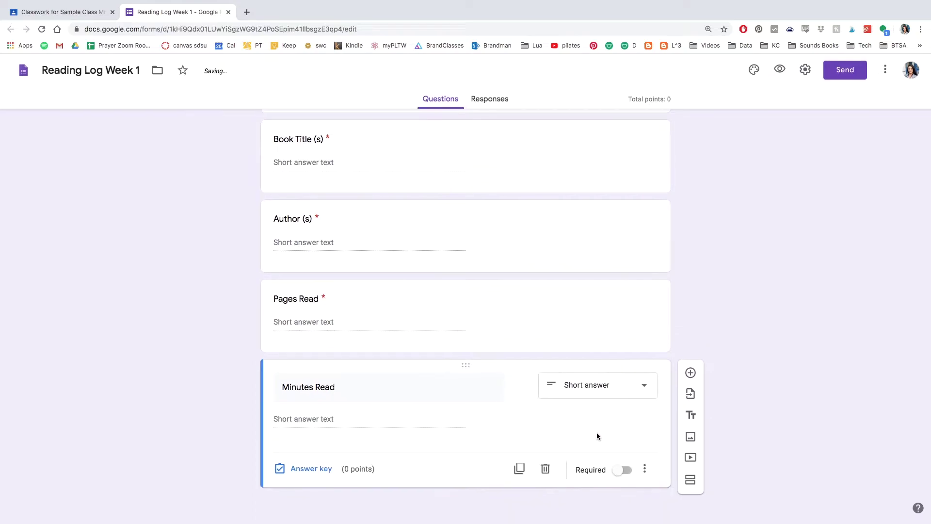
left_click(626, 473)
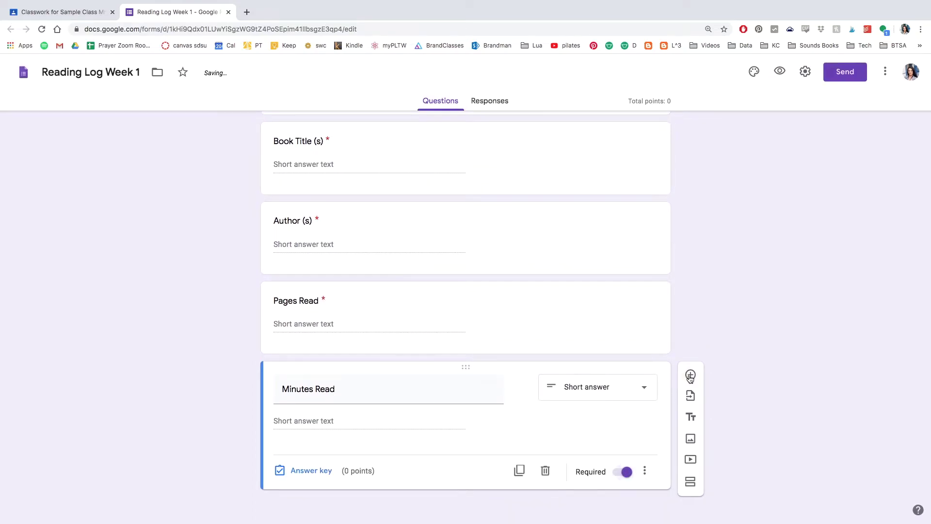
- Add a required paragraph question 'What was your favorite part of your readings?'
left_click(690, 374)
left_click(583, 451)
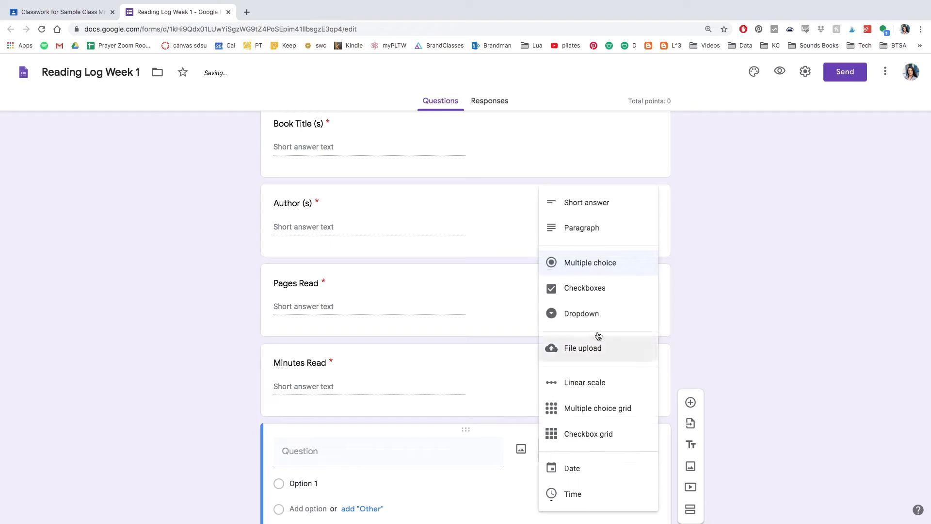
left_click(583, 229)
type("W")
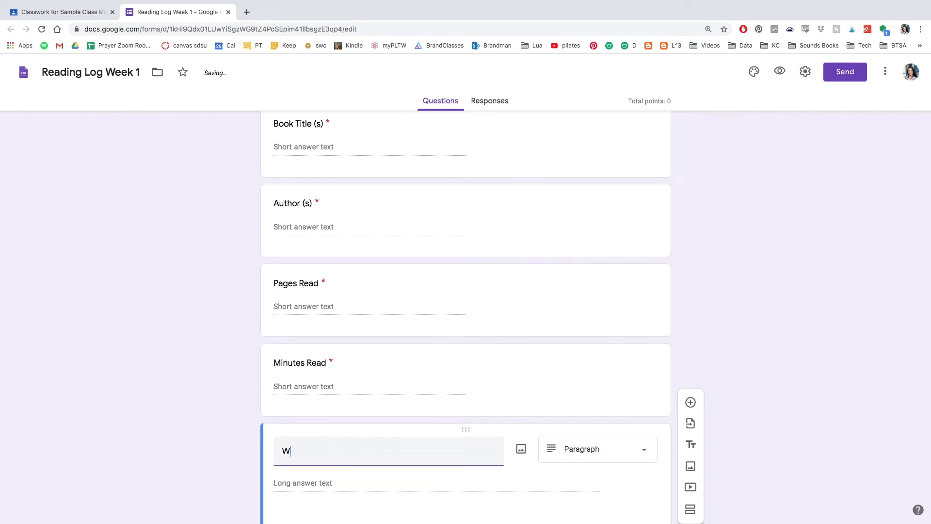
type("hat was your favorite part of y")
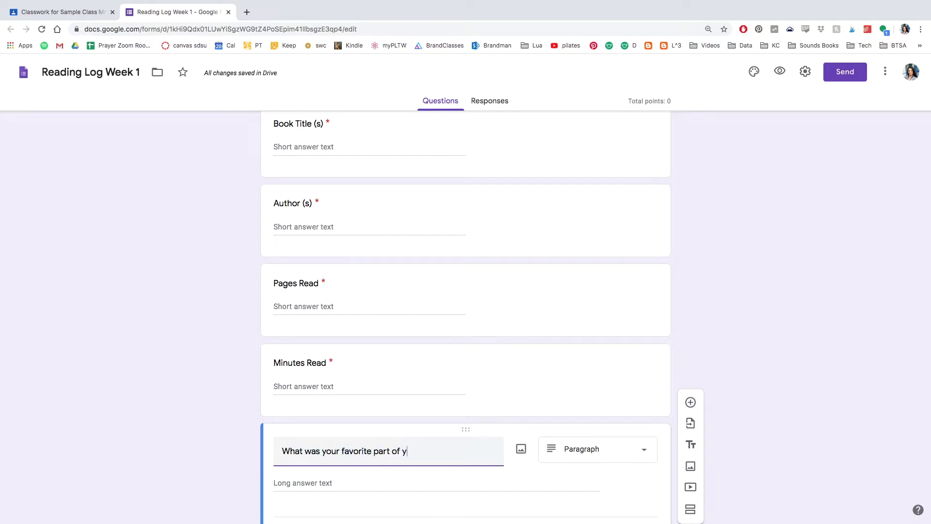
type("our readings?")
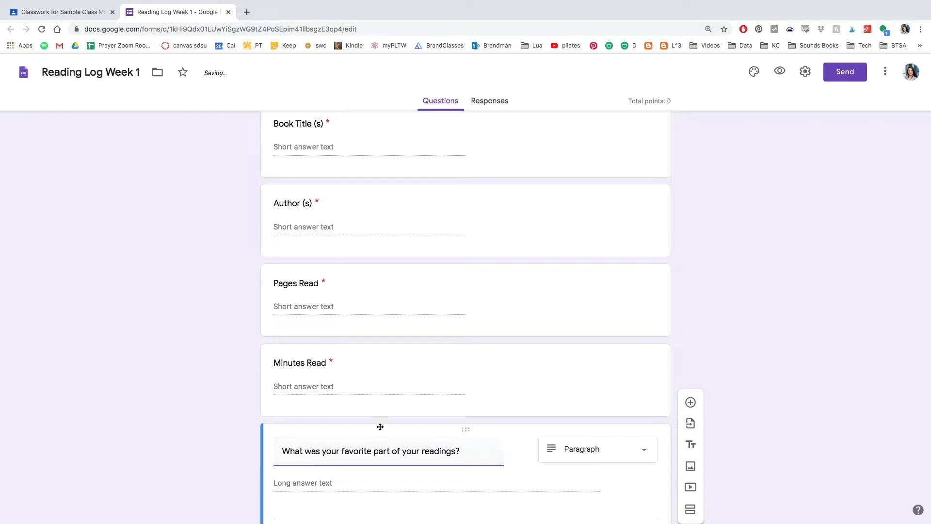
left_click(745, 407)
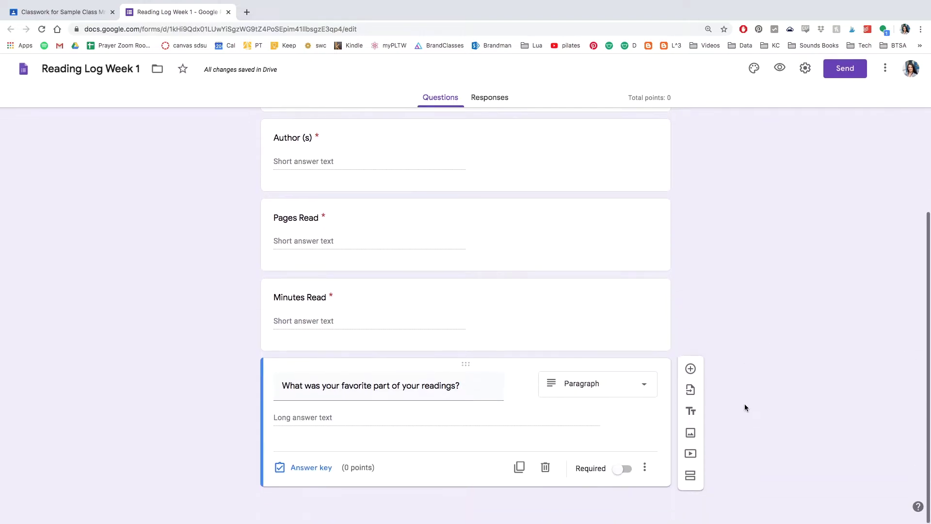
left_click(628, 470)
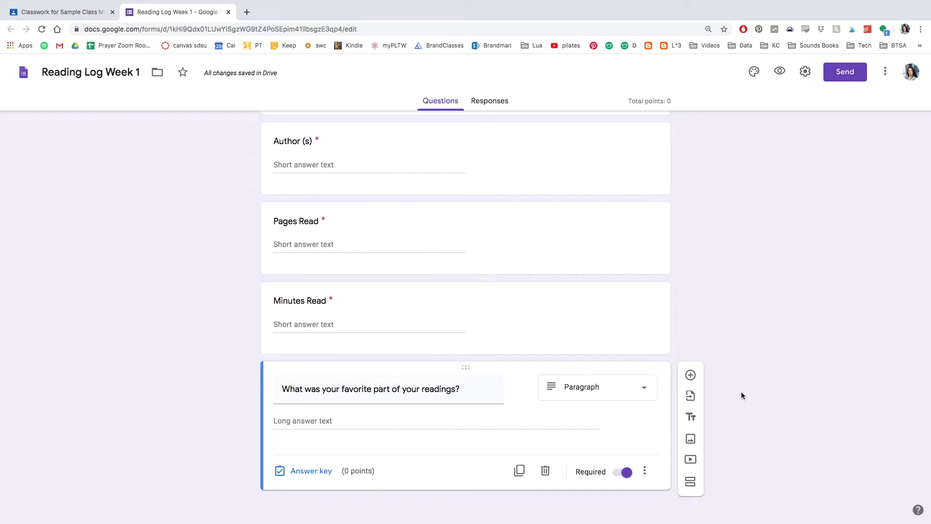
scroll(741, 391, "up", 1)
scroll(741, 388, "up", 5)
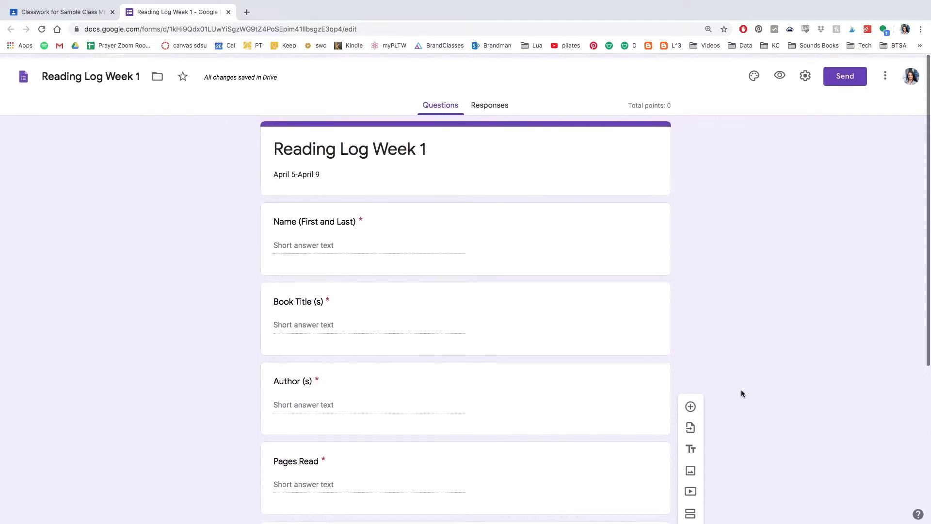
- Set the form's header image to the open-book heart picture
left_click(755, 73)
left_click(813, 175)
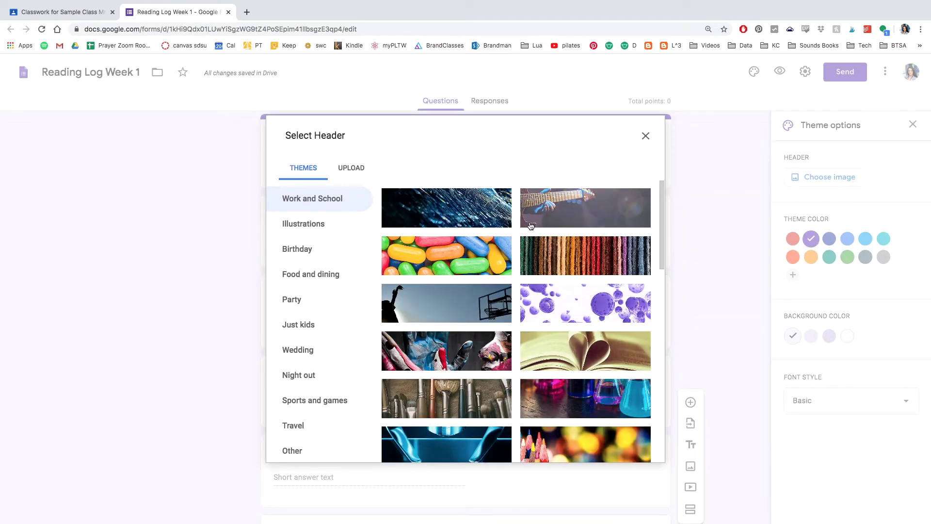
scroll(565, 341, "down", 2)
scroll(565, 340, "down", 6)
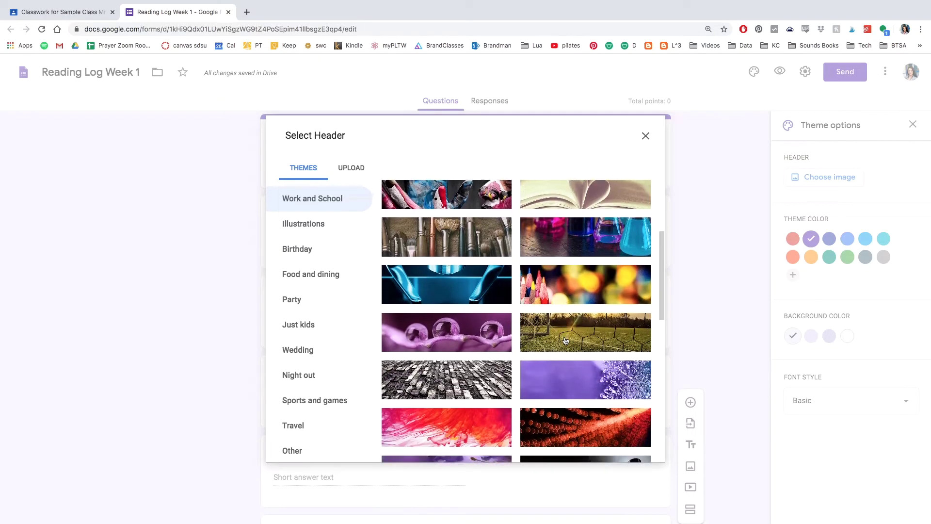
scroll(565, 341, "down", 5)
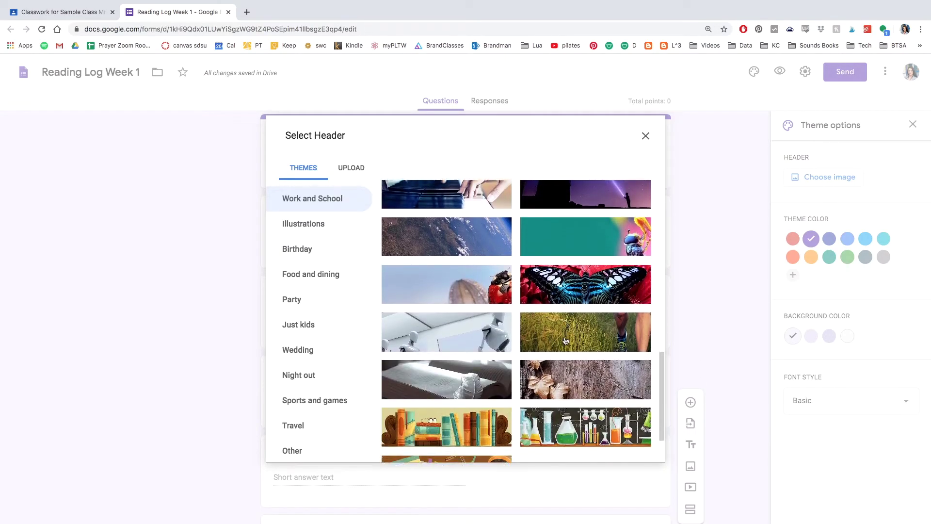
scroll(565, 341, "up", 6)
scroll(565, 339, "up", 6)
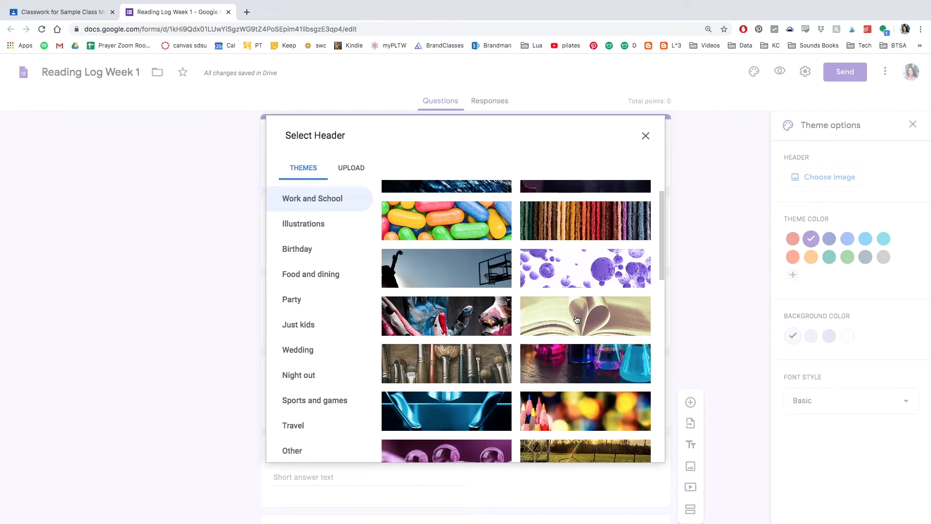
left_click(576, 319)
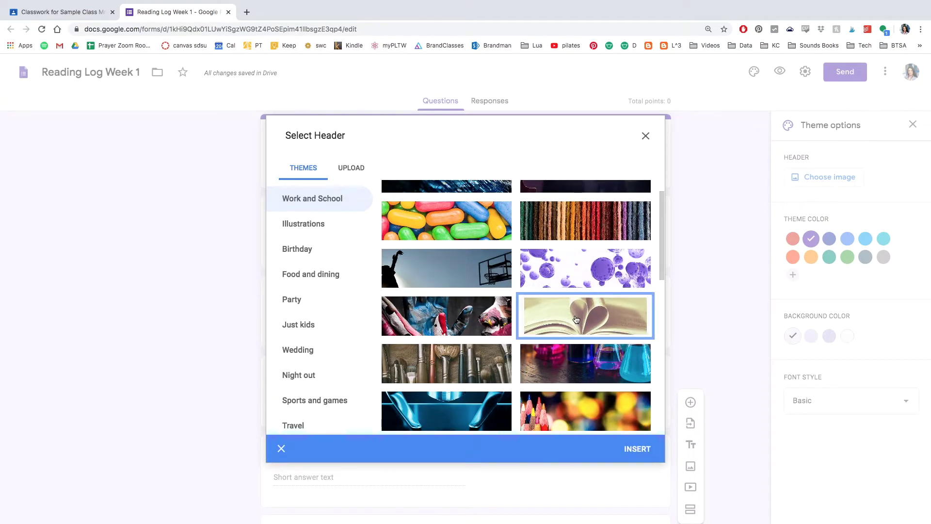
left_click(637, 449)
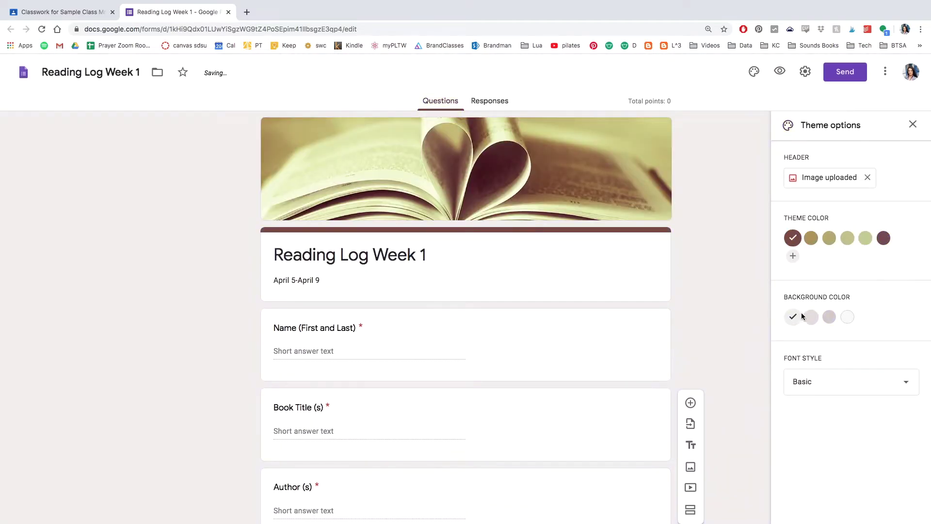
- Set a custom cyan theme colour (#00ffea) for the form
left_click(883, 238)
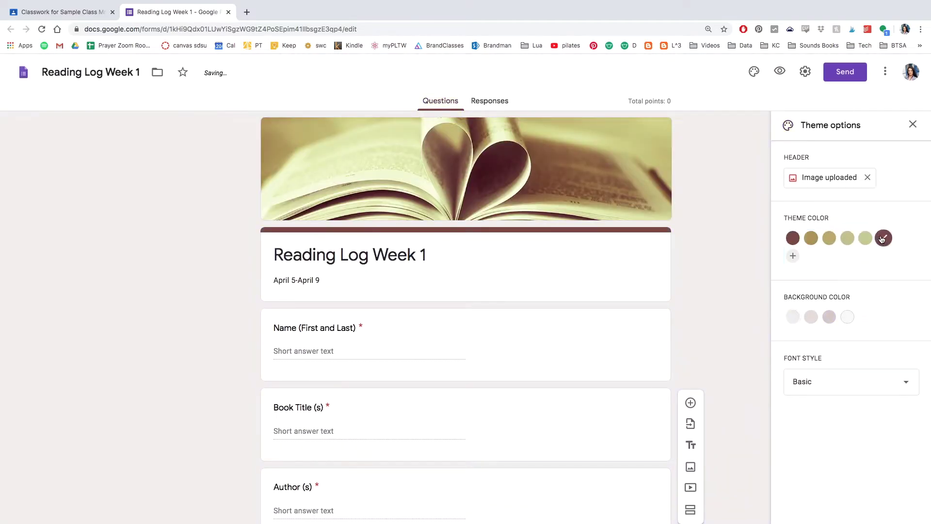
left_click(847, 238)
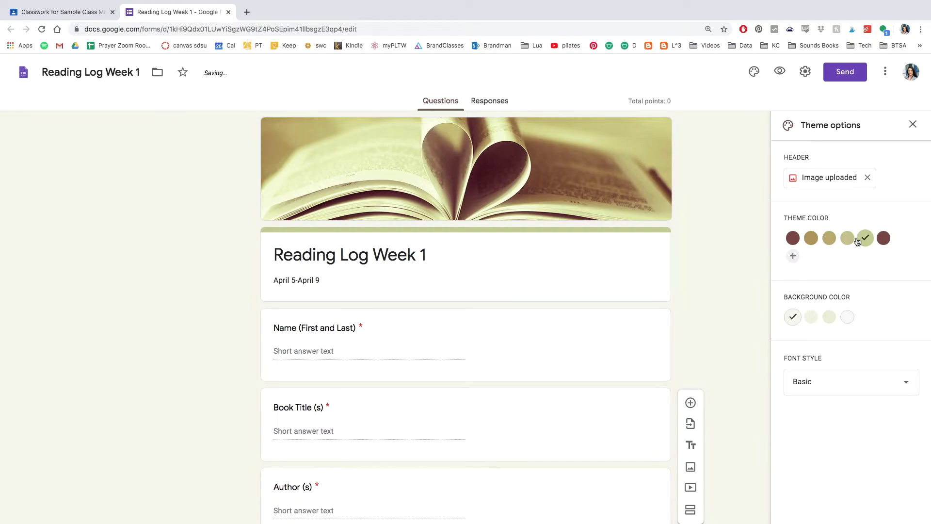
left_click(792, 256)
left_click(827, 307)
left_click(838, 308)
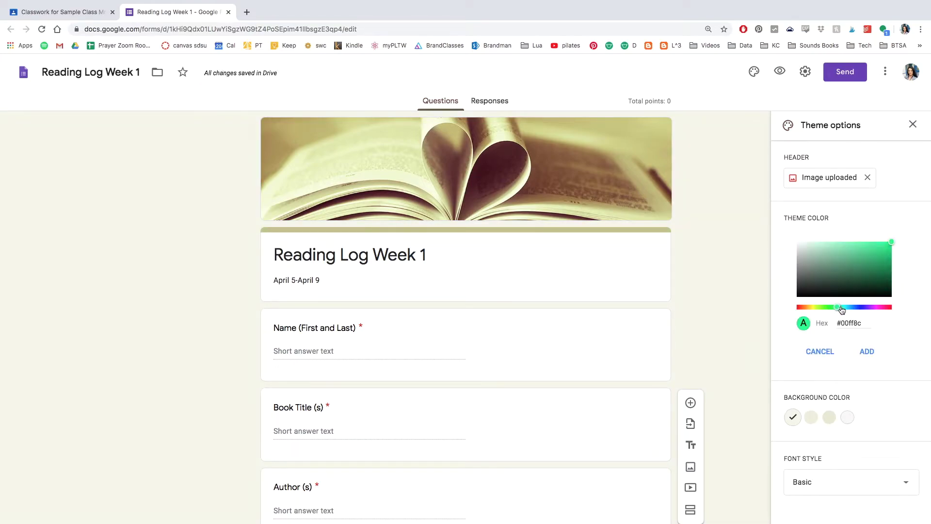
left_click(844, 308)
left_click(862, 348)
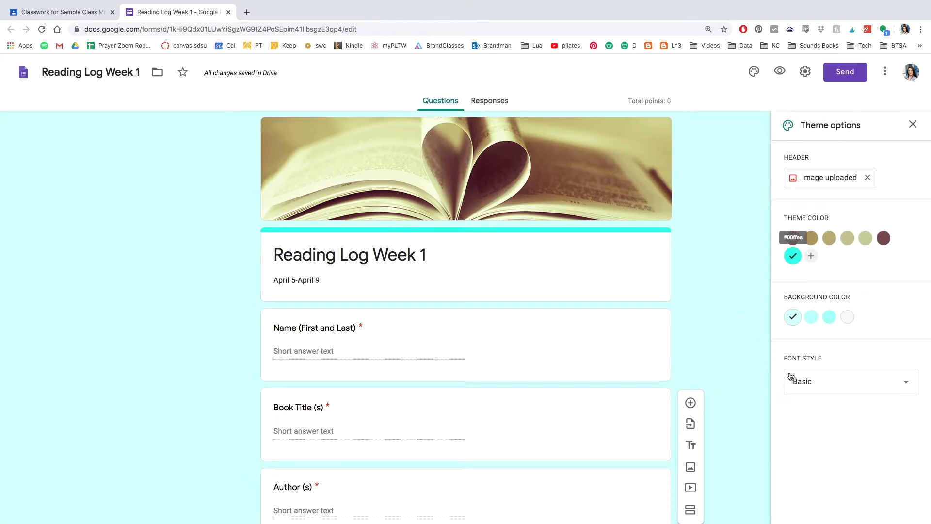
- Try the Decorative font, revert to Basic, and close the theme settings
left_click(815, 378)
left_click(821, 405)
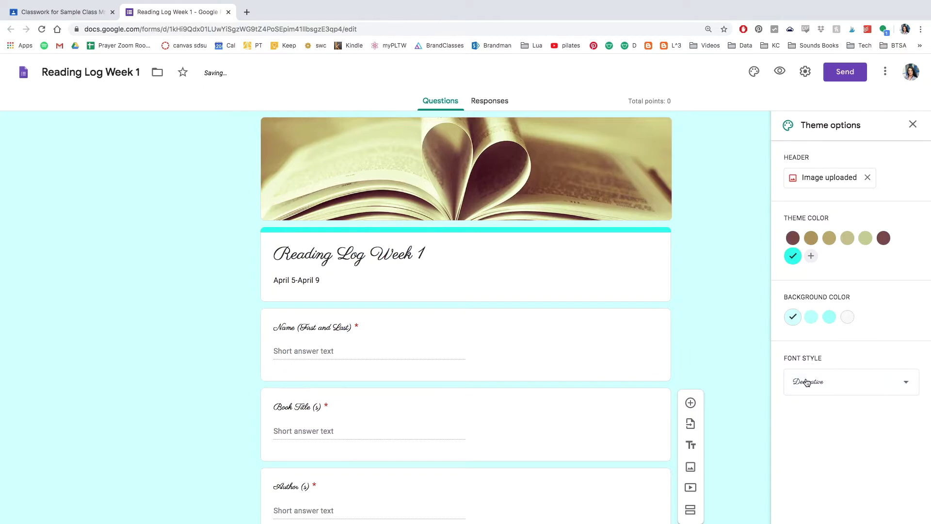
left_click(809, 381)
left_click(811, 360)
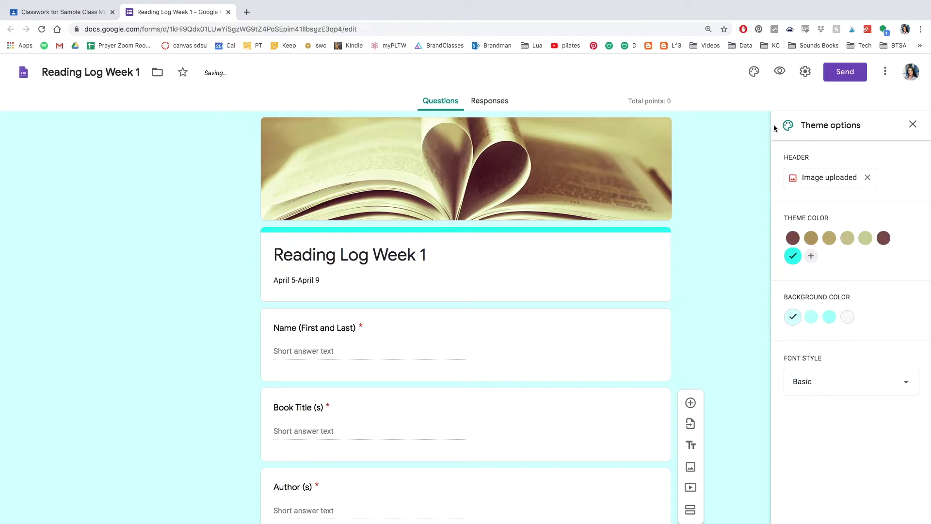
scroll(752, 184, "down", 7)
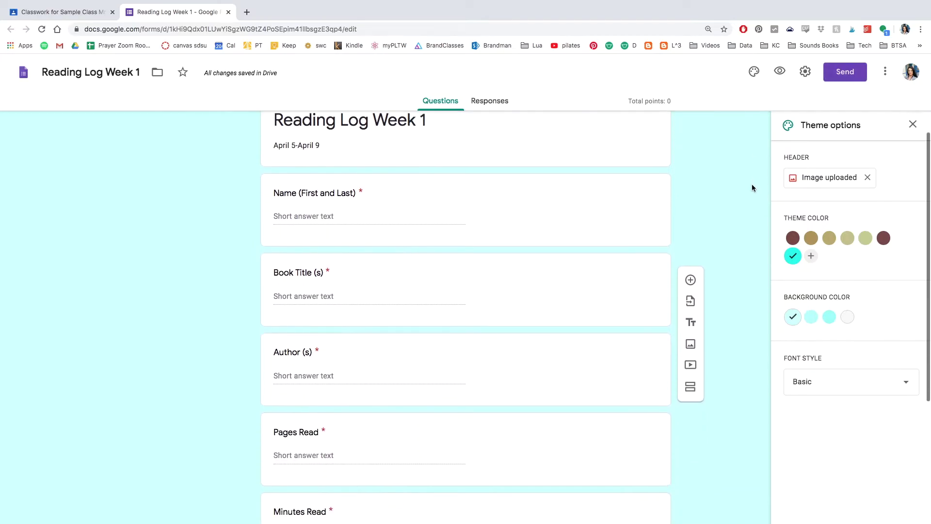
scroll(752, 145, "up", 7)
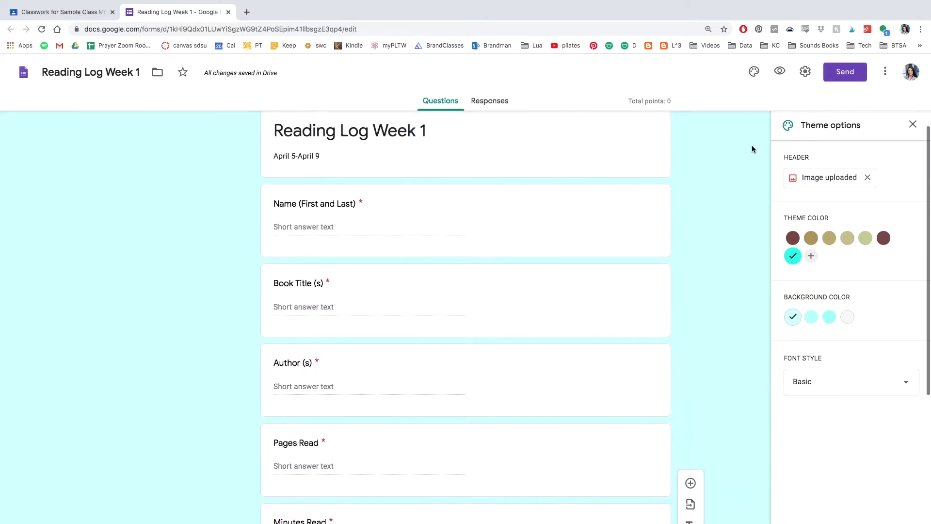
left_click(912, 124)
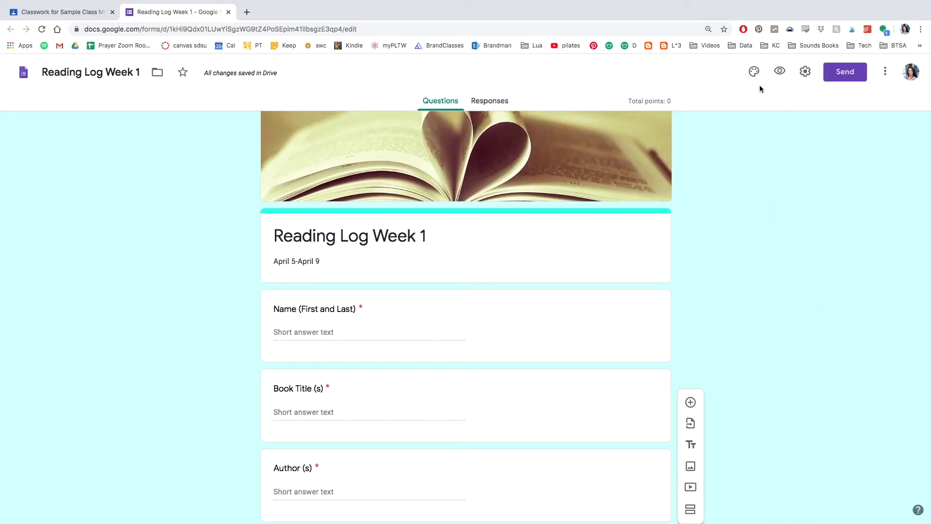
left_click(781, 72)
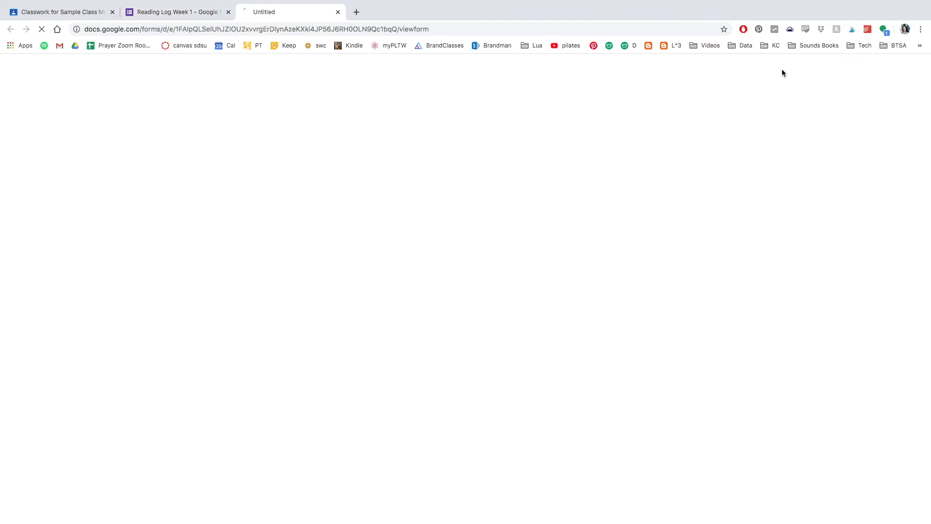
scroll(703, 248, "down", 1)
scroll(703, 247, "down", 6)
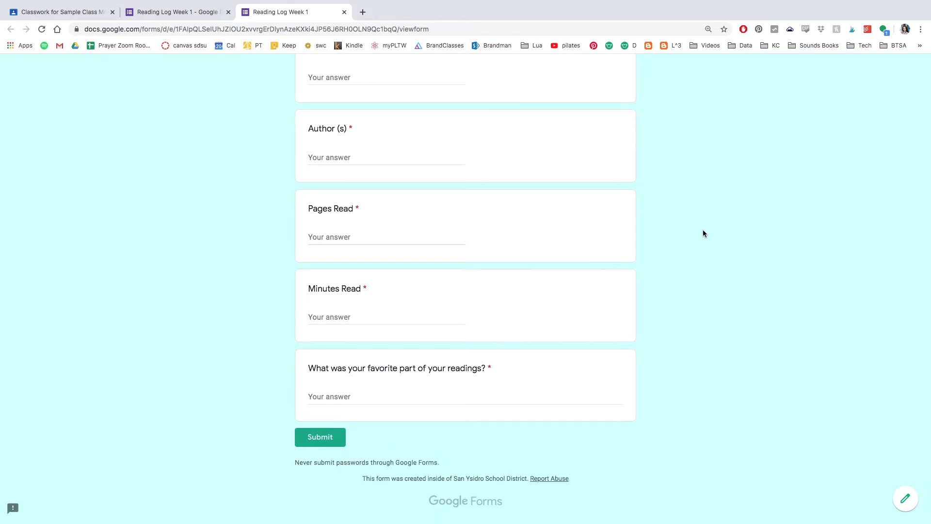
scroll(703, 233, "up", 5)
scroll(703, 234, "up", 1)
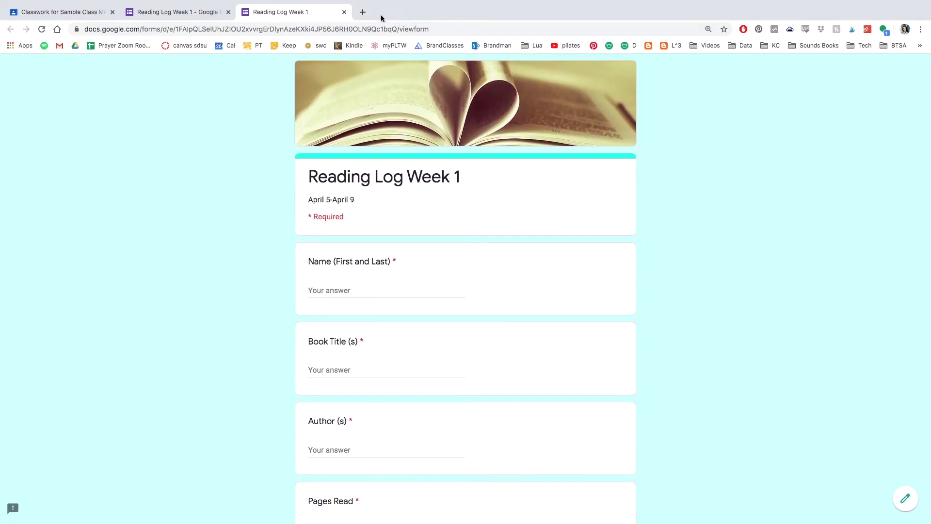
- Link the form's responses to a new spreadsheet named 'Reading Logs (Responses)'
left_click(344, 12)
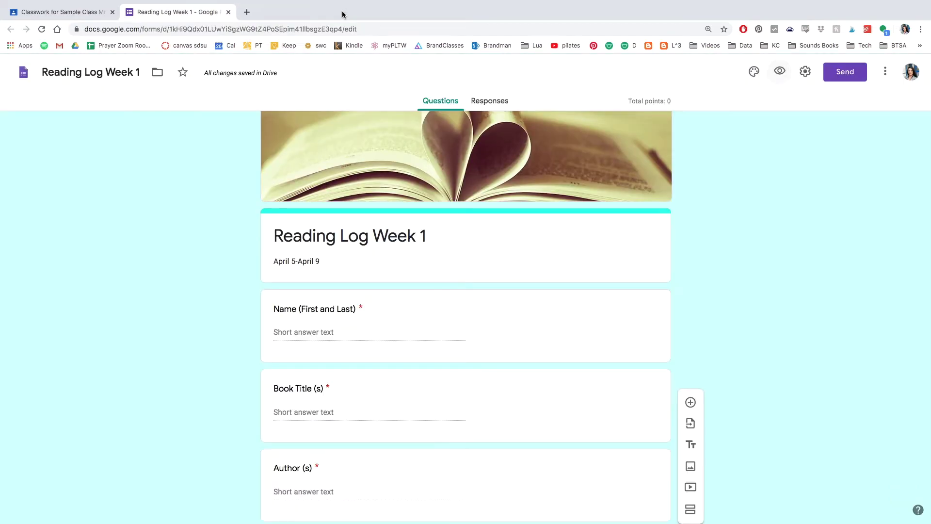
left_click(486, 103)
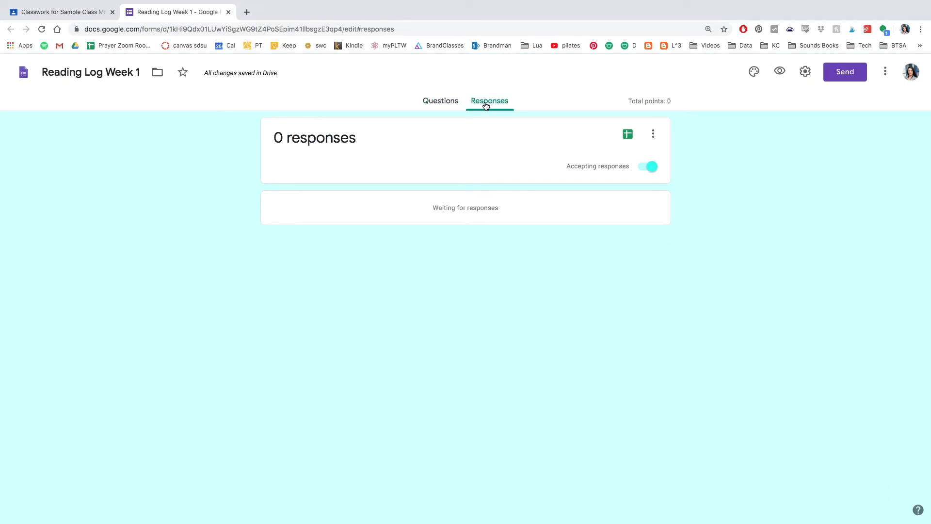
left_click(653, 134)
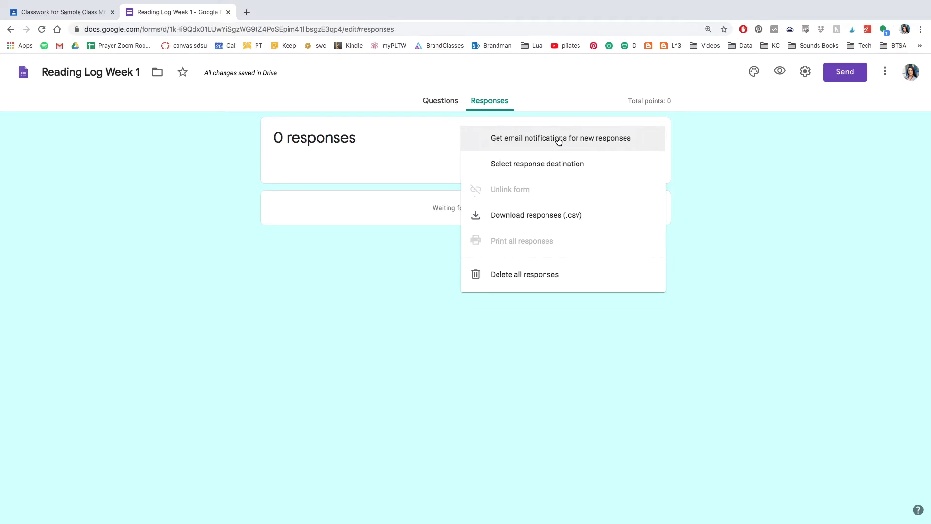
left_click(532, 166)
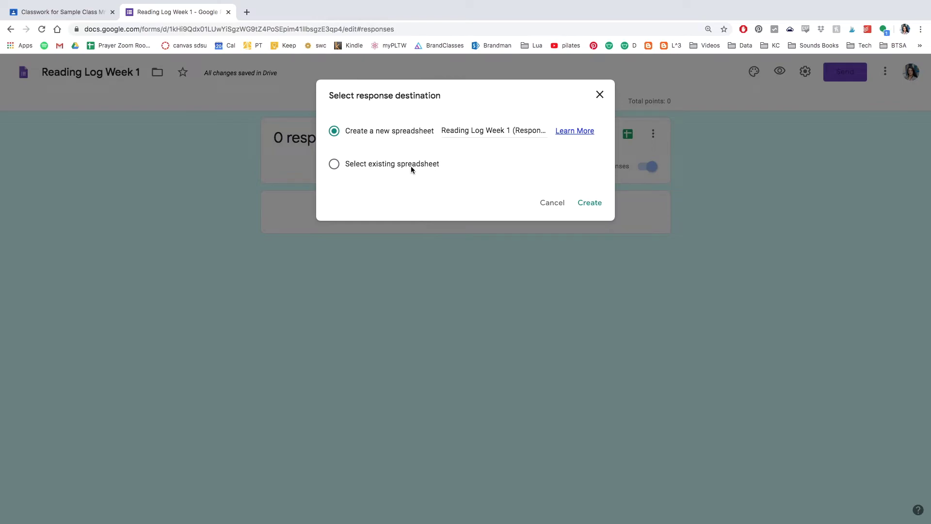
left_click(465, 131)
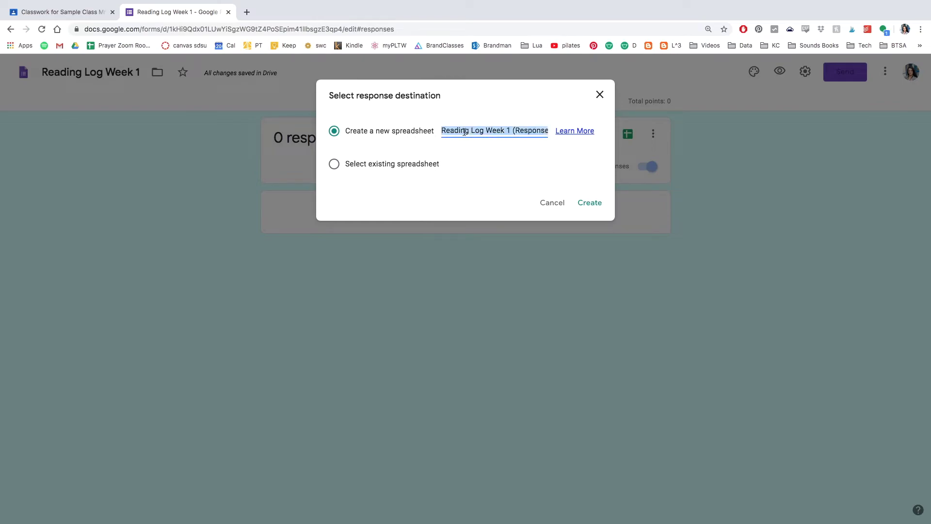
left_click(499, 131)
double_click(500, 131)
left_click(513, 131)
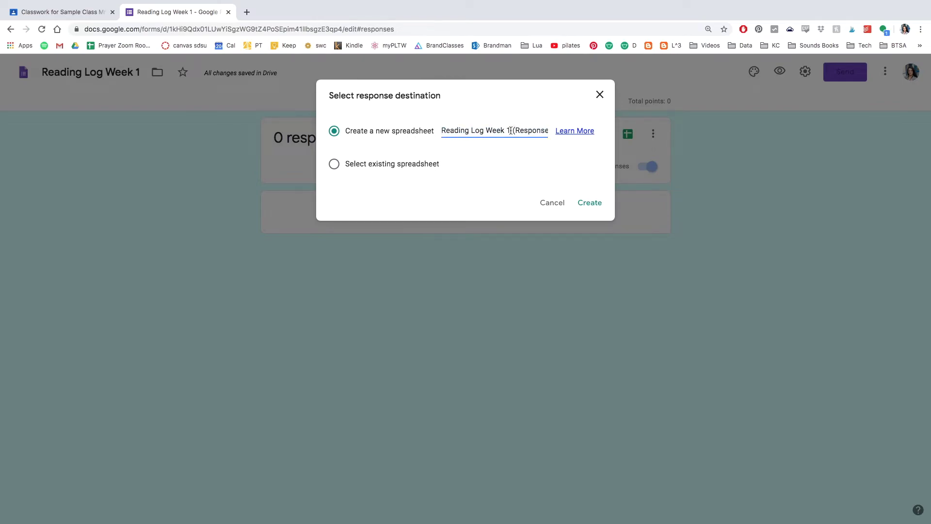
left_click_drag(511, 131, 490, 132)
type("s")
left_click(590, 203)
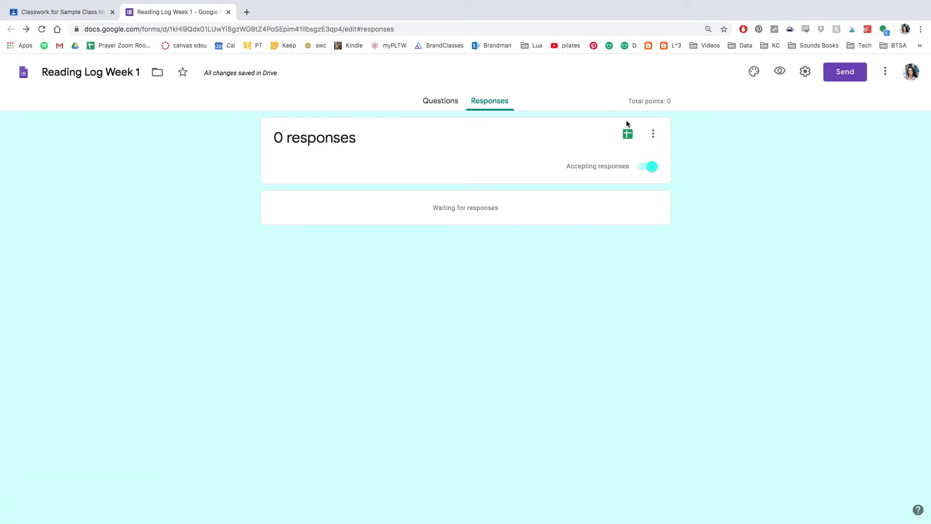
- Open the Reading Logs (Responses) sheet, check its Timestamp, Score, Name and Book Title columns, then open Google Drive
left_click(628, 133)
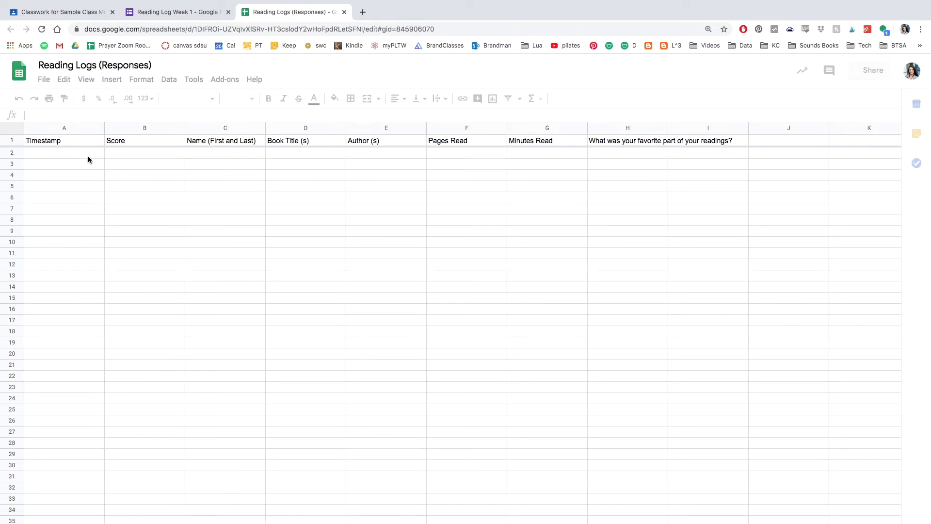
left_click(87, 154)
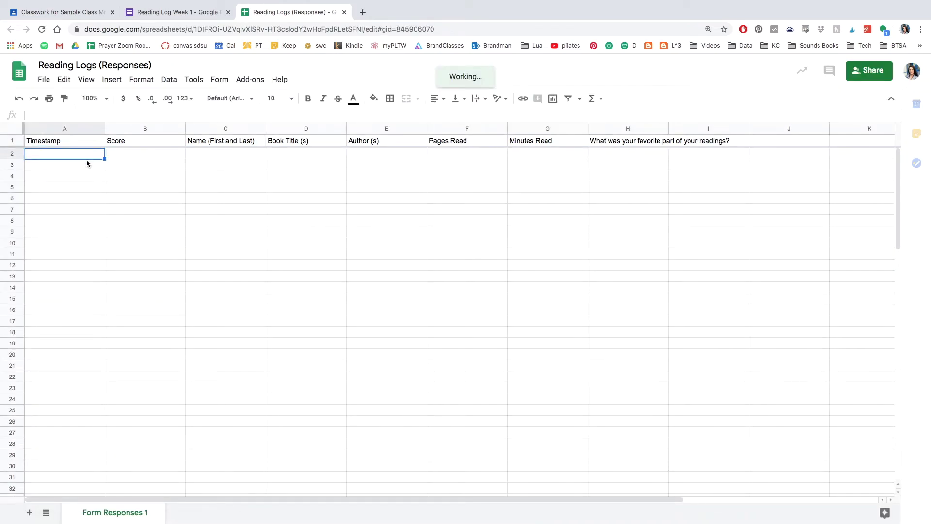
left_click(126, 155)
left_click(203, 154)
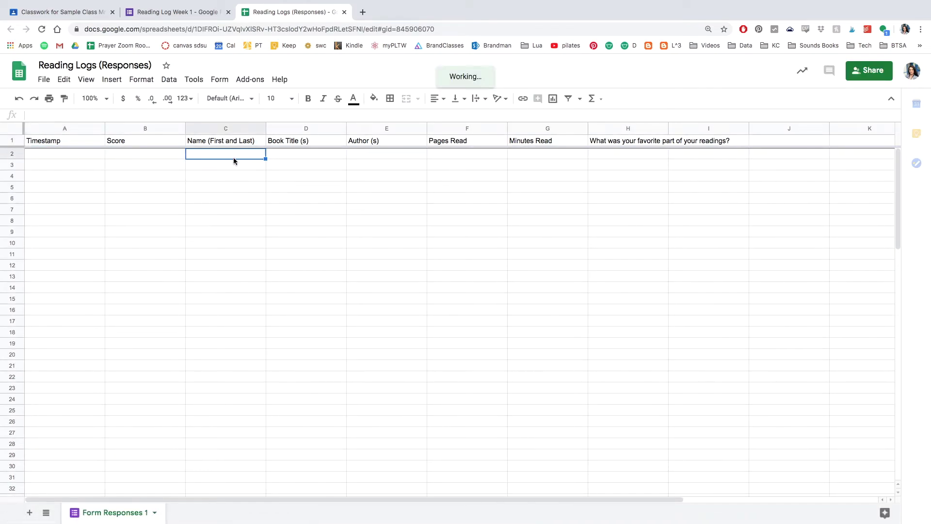
left_click(295, 156)
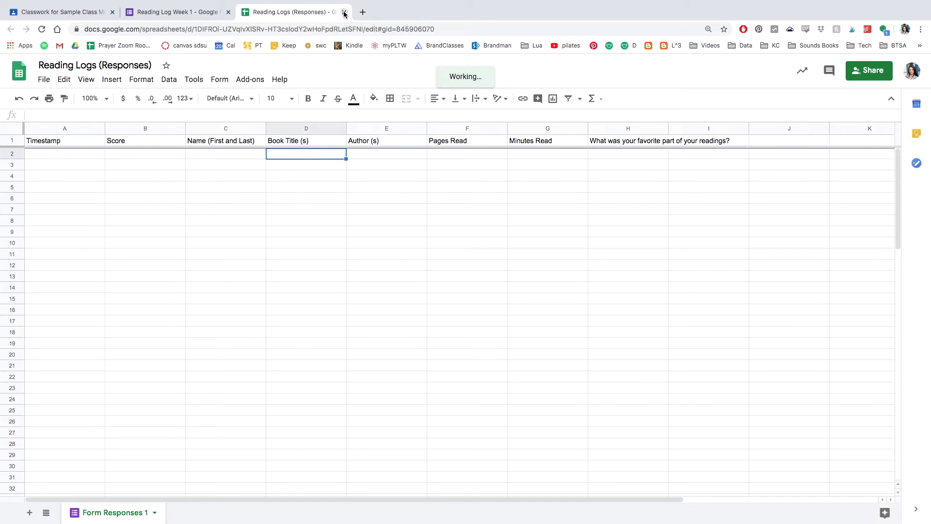
left_click(361, 13)
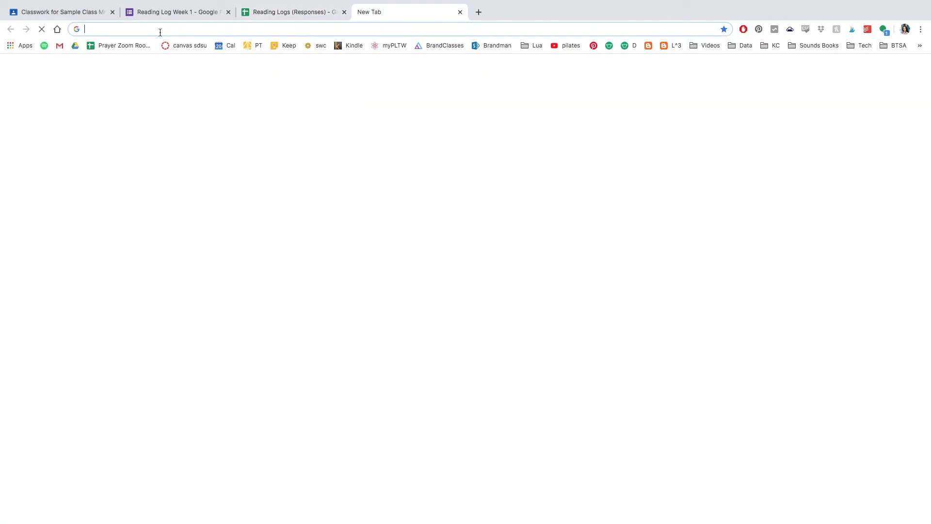
left_click(75, 46)
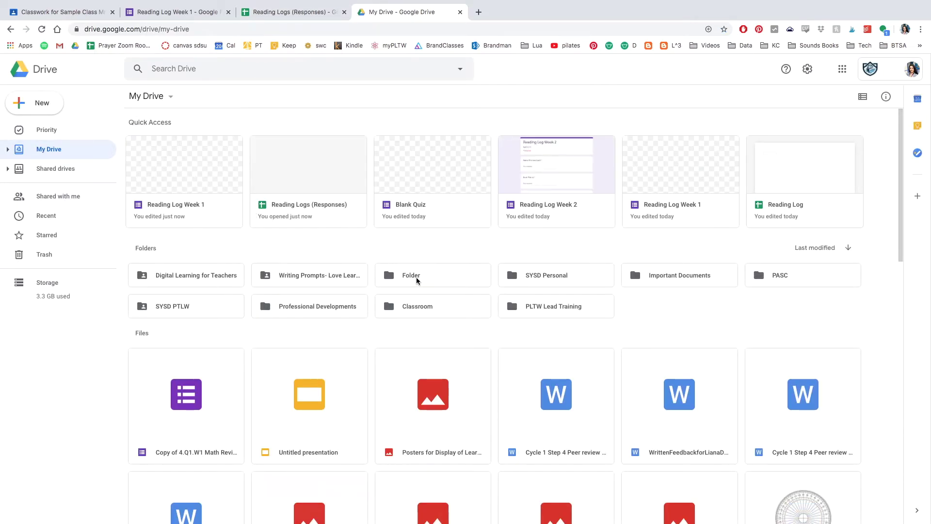
- In My Drive, open the Classroom folder and then the sample class's folder
left_click(417, 308)
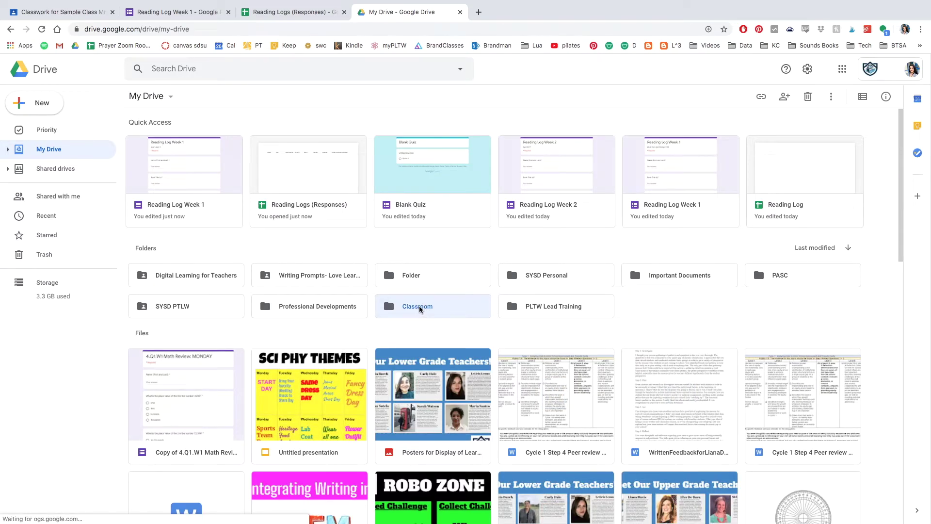
double_click(417, 305)
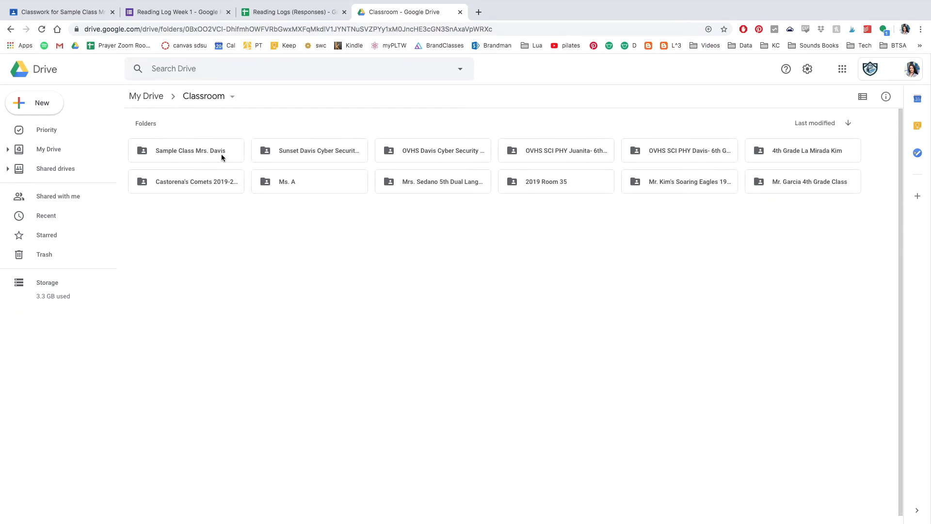
double_click(208, 154)
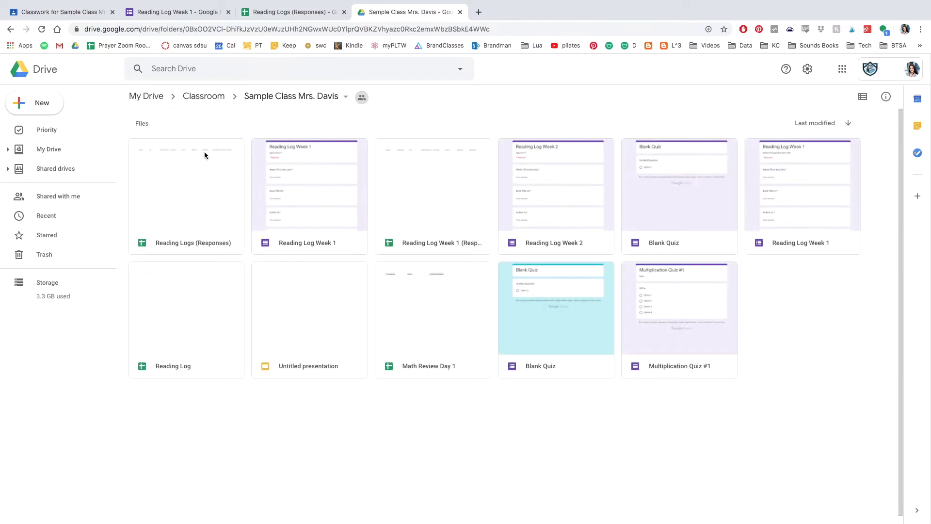
- Open Reading Logs (Responses) from the class folder and check its Timestamp and Score cells
double_click(199, 185)
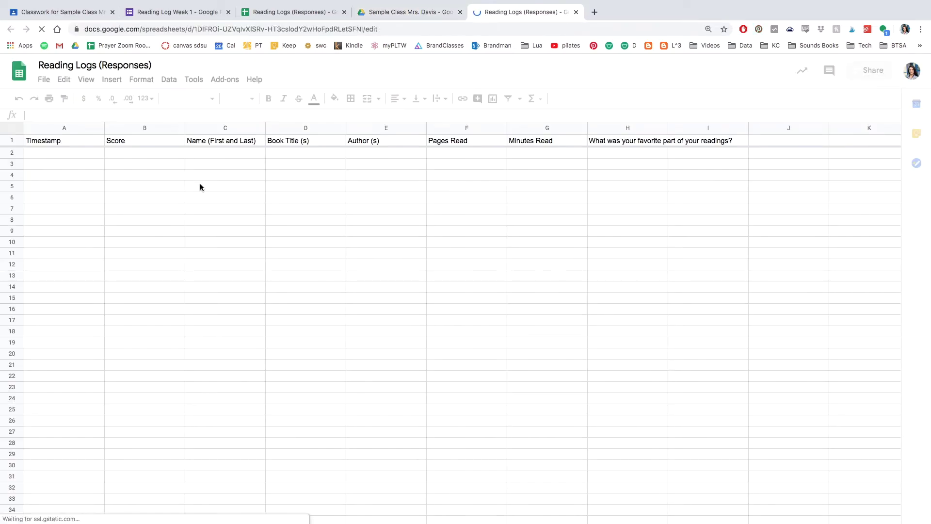
left_click(66, 155)
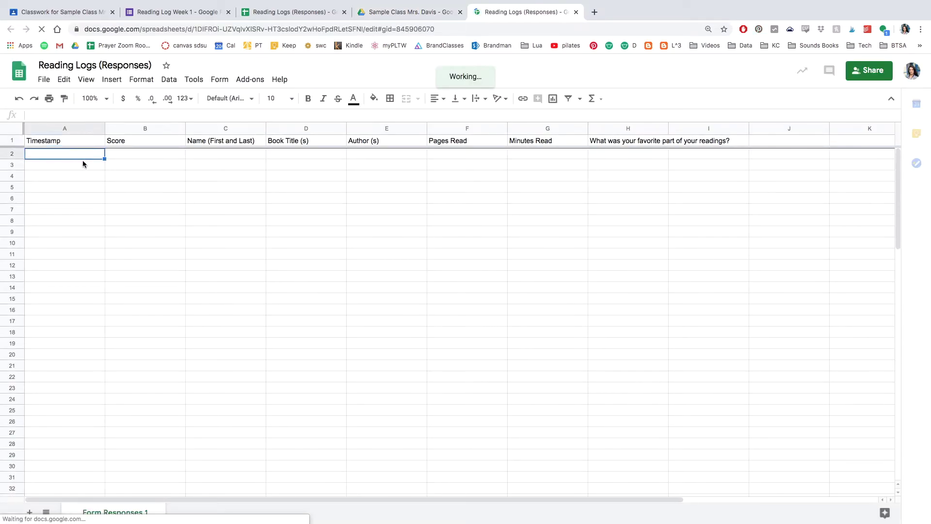
left_click(117, 157)
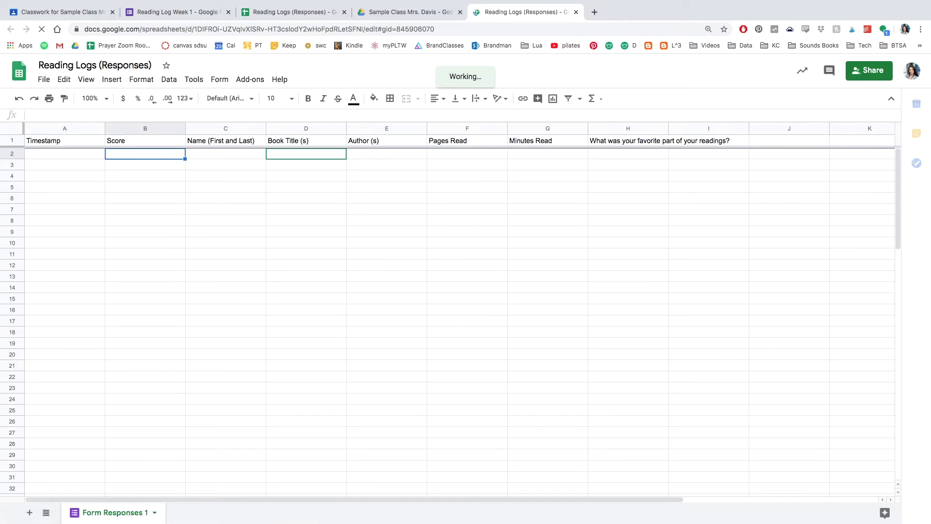
- Close the Reading Log Week 1 form and assign the Week 1 quiz to the class
left_click(180, 12)
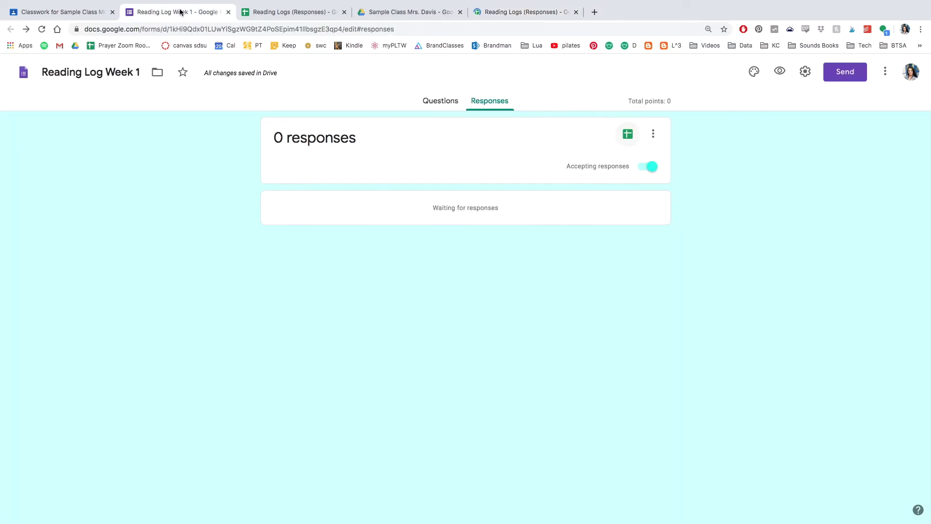
left_click(228, 12)
left_click(90, 12)
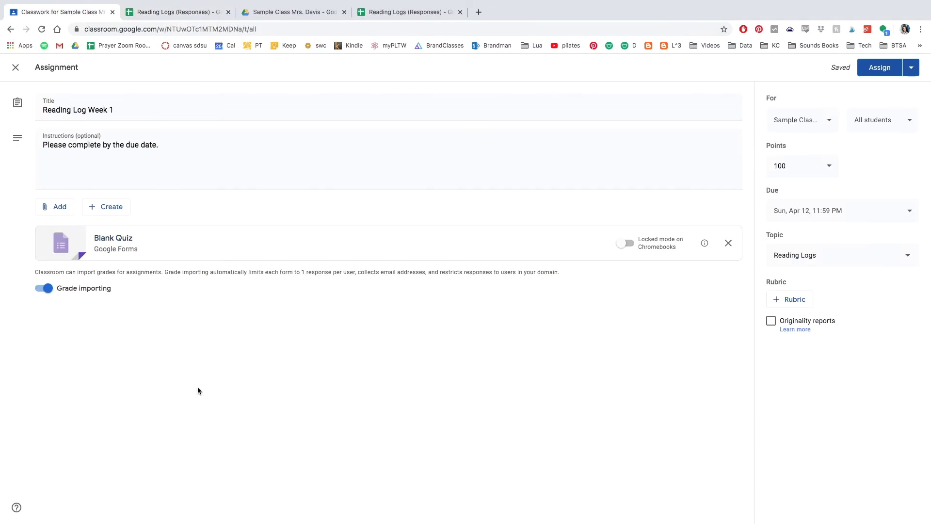
left_click(879, 68)
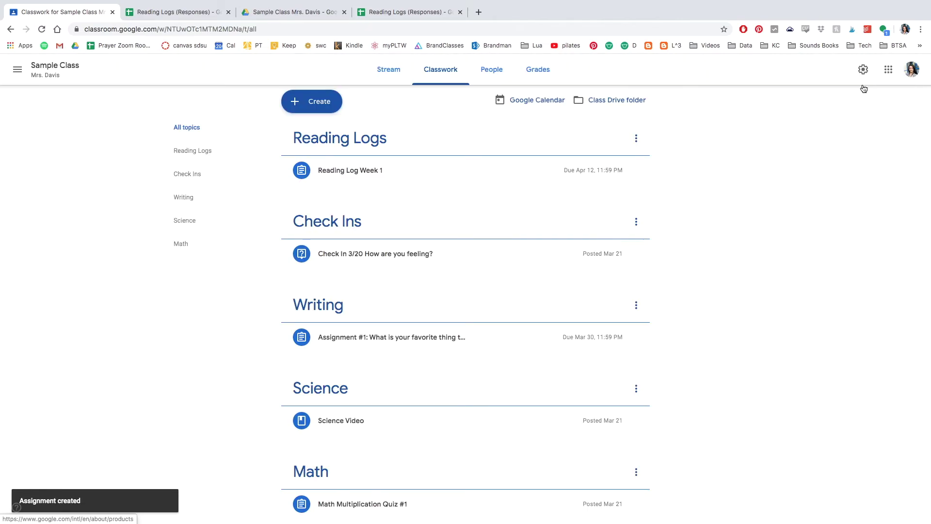
- Create a new quiz assignment titled Reading Log Week 2 with completion instructions
left_click(315, 102)
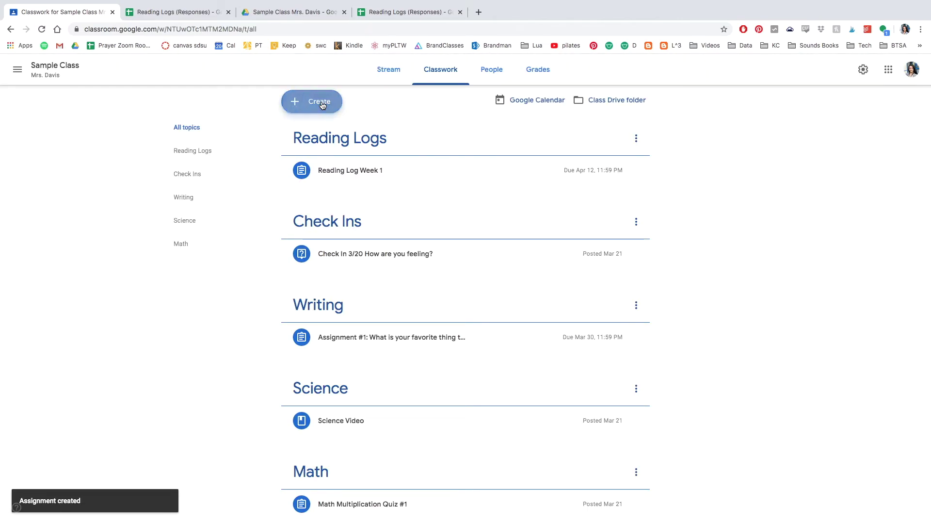
left_click(323, 144)
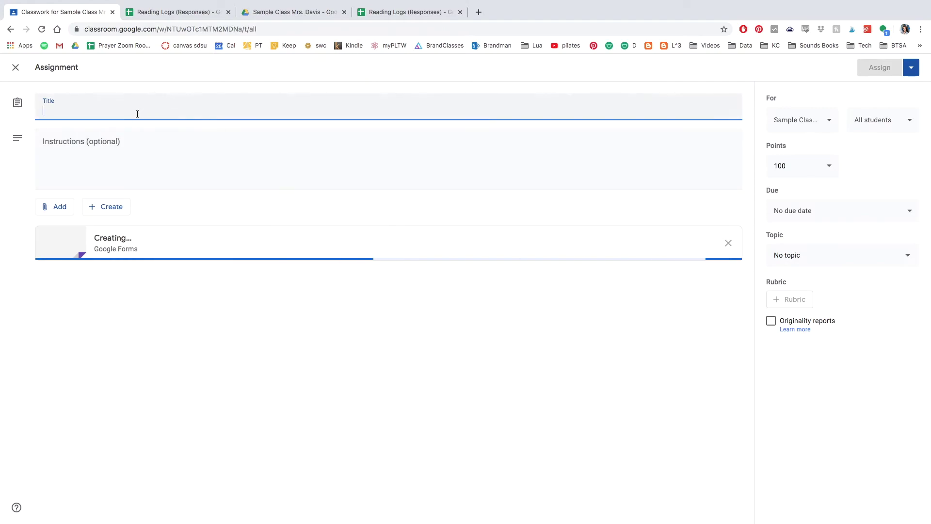
type("Reading Log Week 2")
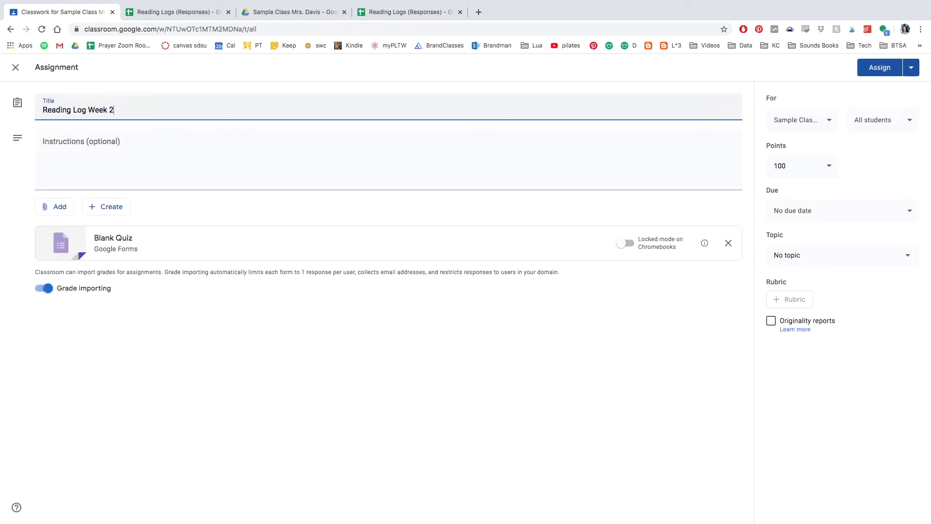
left_click(143, 156)
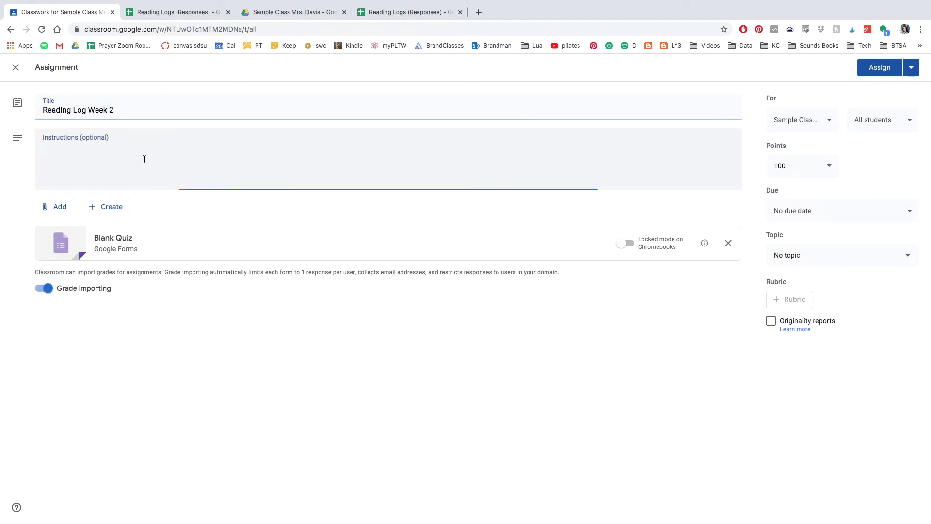
type("Please complete by the due date.")
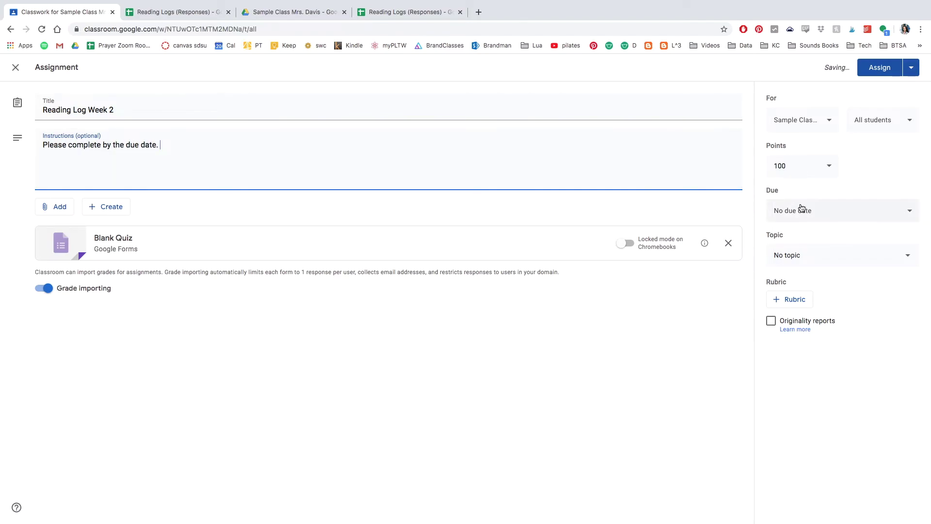
- Set the quiz due April 19, 2020 at 11:59 PM under the Reading Logs topic
left_click(800, 209)
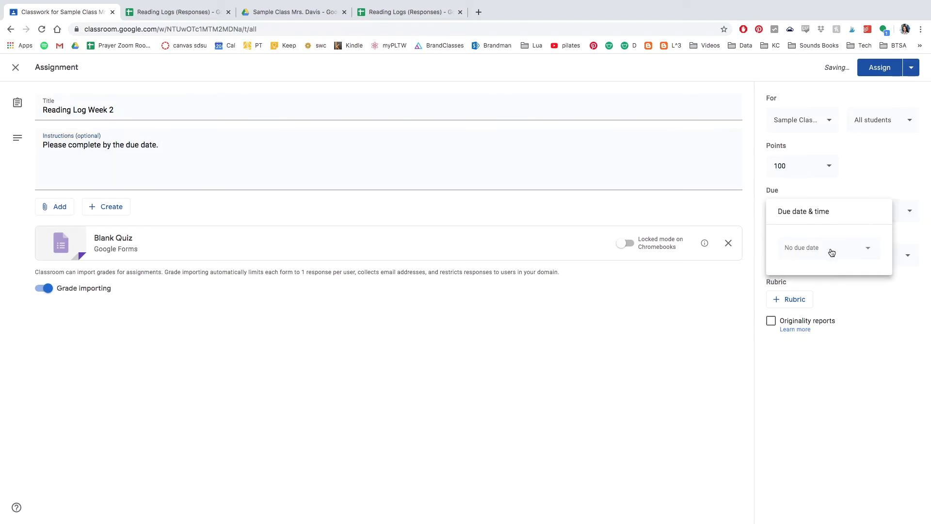
left_click(829, 250)
left_click(877, 270)
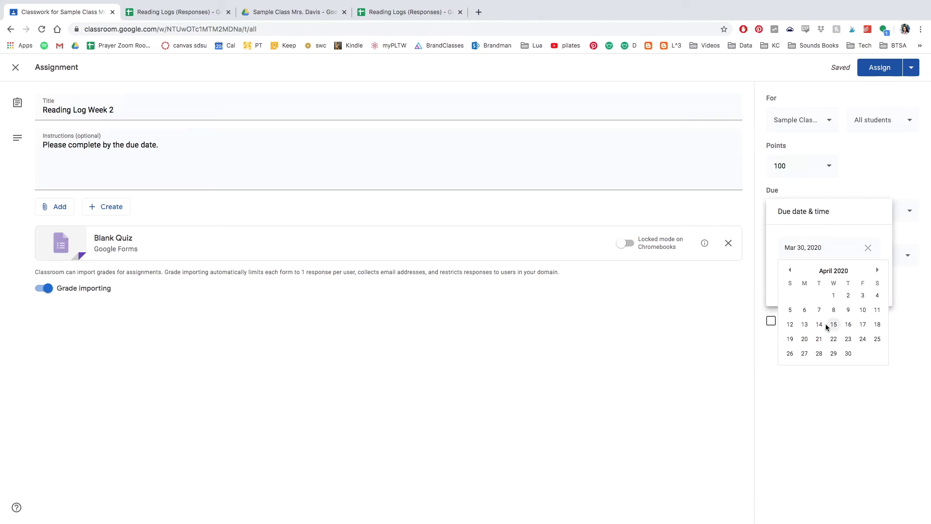
left_click(790, 338)
left_click(838, 284)
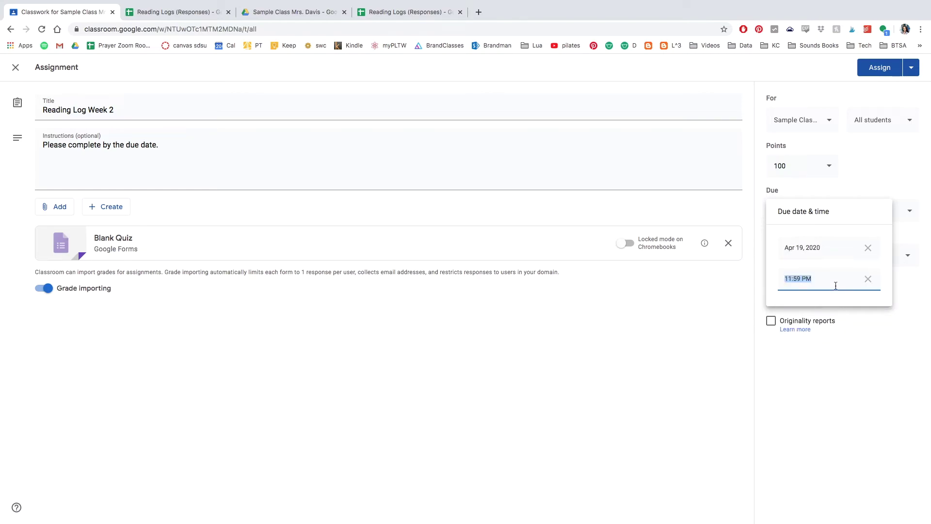
left_click(883, 183)
left_click(875, 257)
left_click(805, 357)
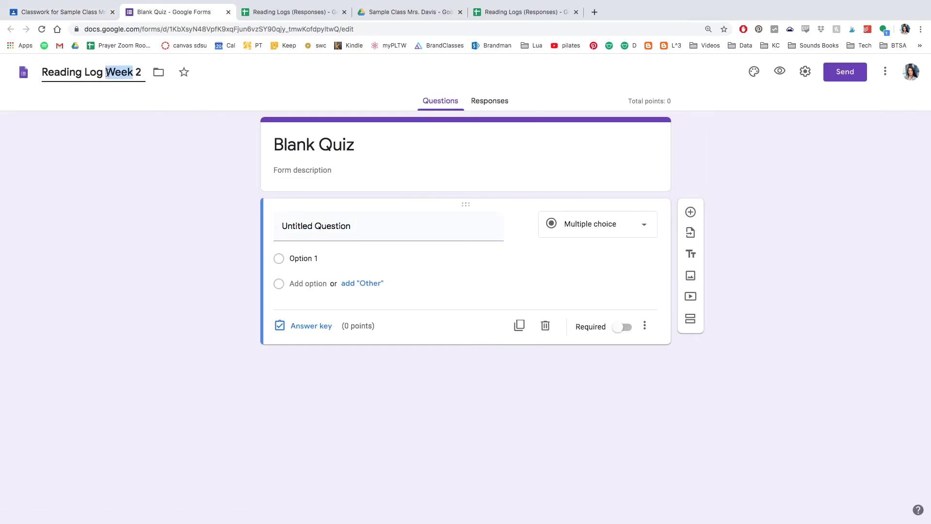
- Replace the Blank Quiz title with the copied name Reading Log Week 2 and add description April 12-April 16
key("ctrl+a")
key("ctrl+c")
left_click(318, 153)
key("ctrl+v")
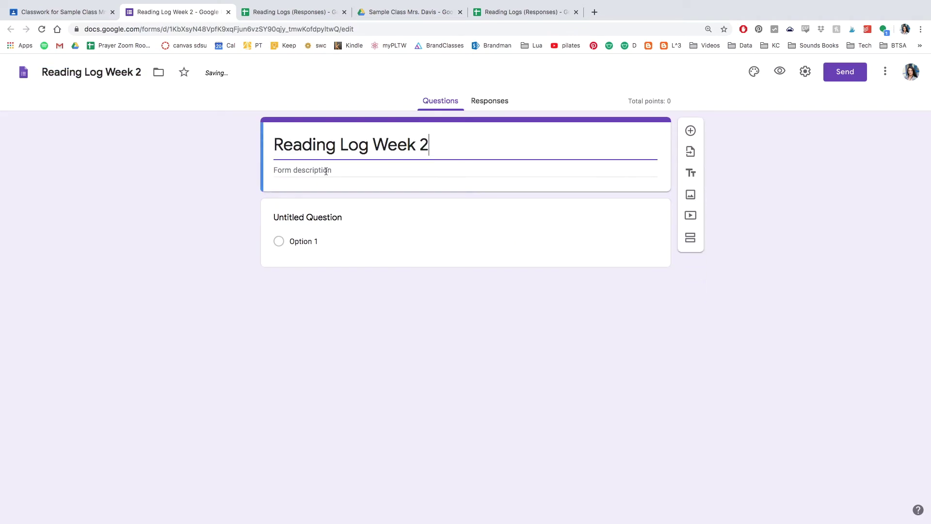
left_click(325, 172)
type("April 12-April 16")
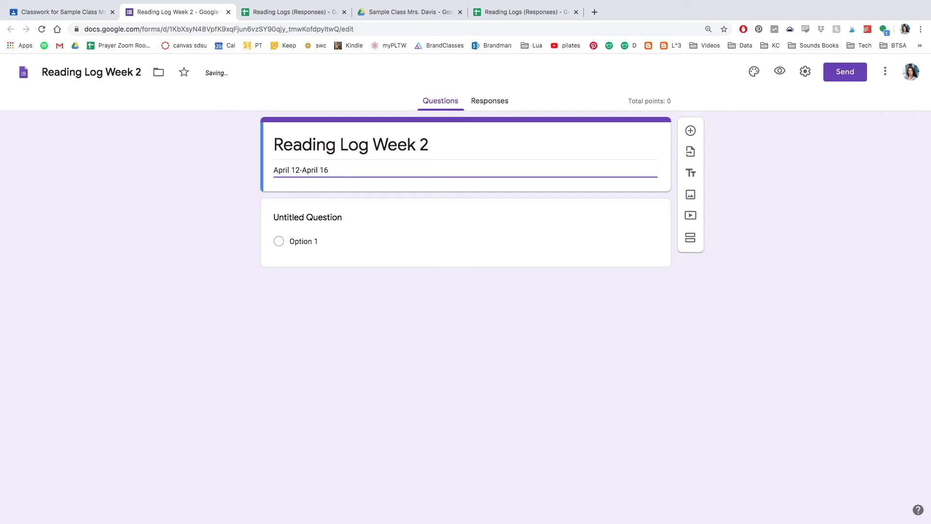
left_click(563, 285)
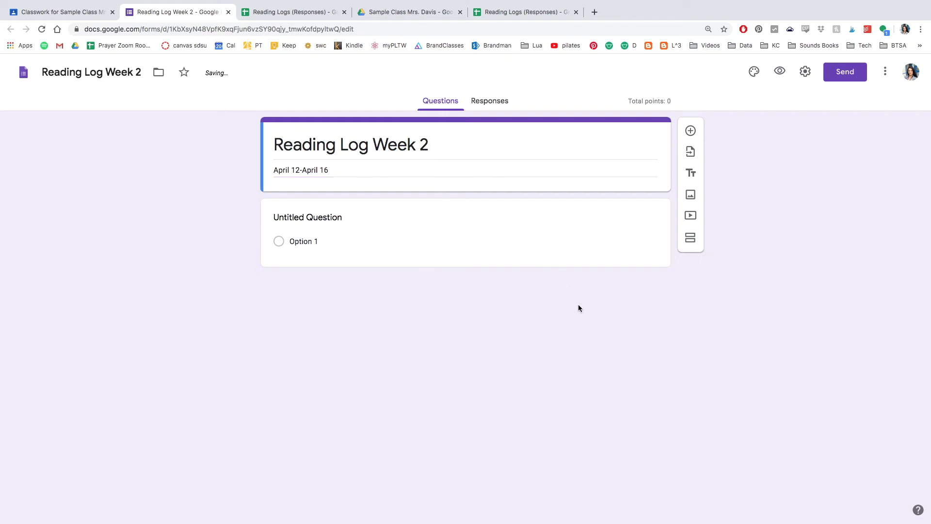
- Import all questions from the Reading Log Week 1 form
left_click(689, 154)
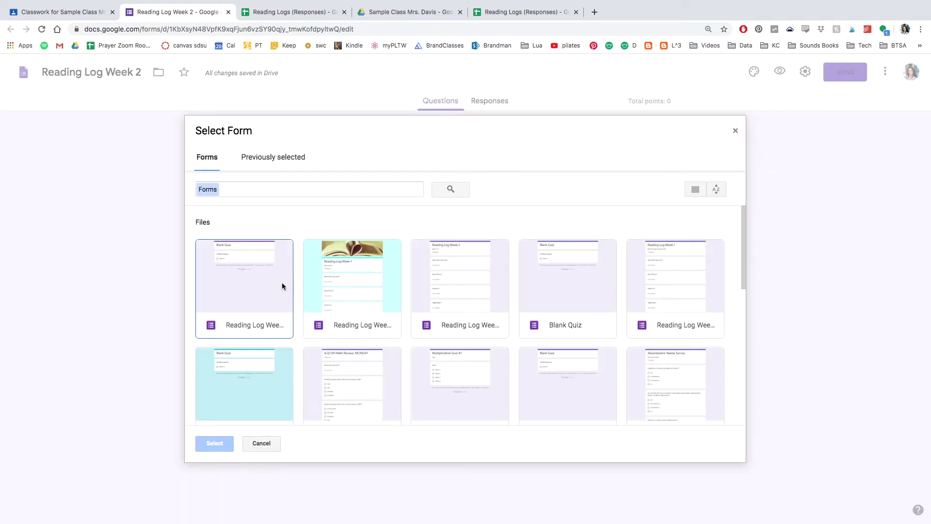
double_click(357, 275)
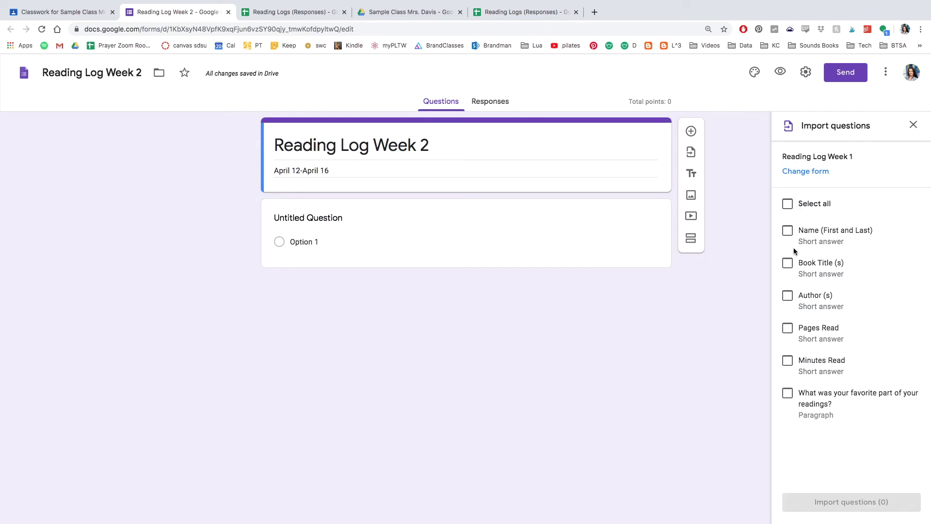
left_click(788, 204)
left_click(852, 500)
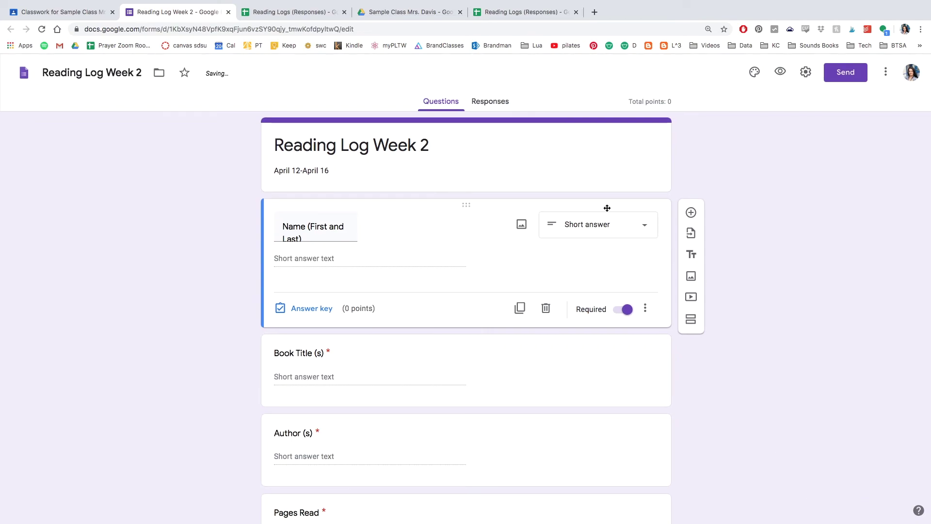
- Delete the leftover empty Untitled Question and switch to the form's Responses view
scroll(474, 307, "down", 3)
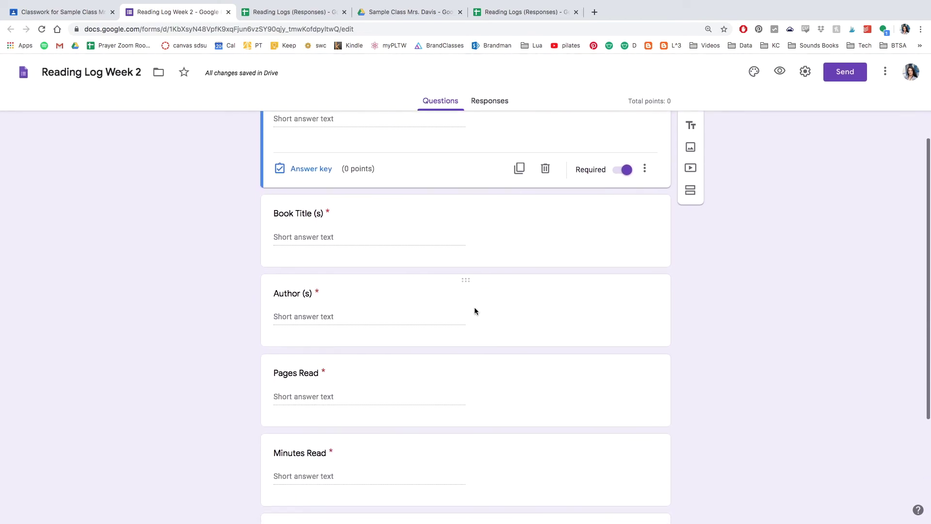
scroll(474, 307, "down", 4)
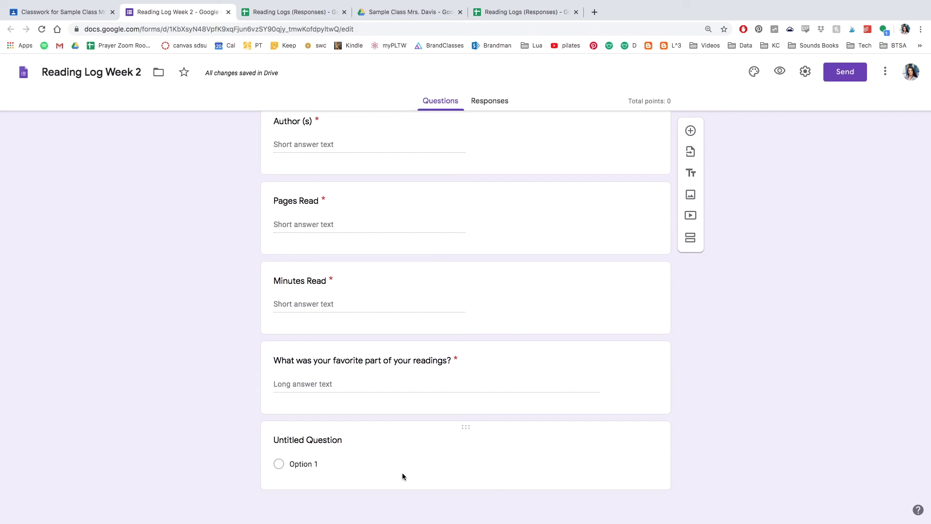
left_click(520, 438)
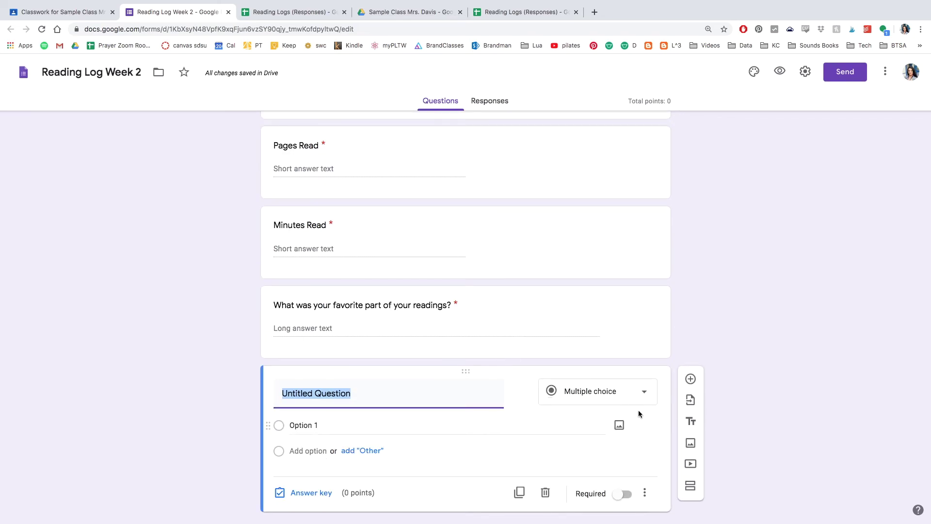
left_click(545, 492)
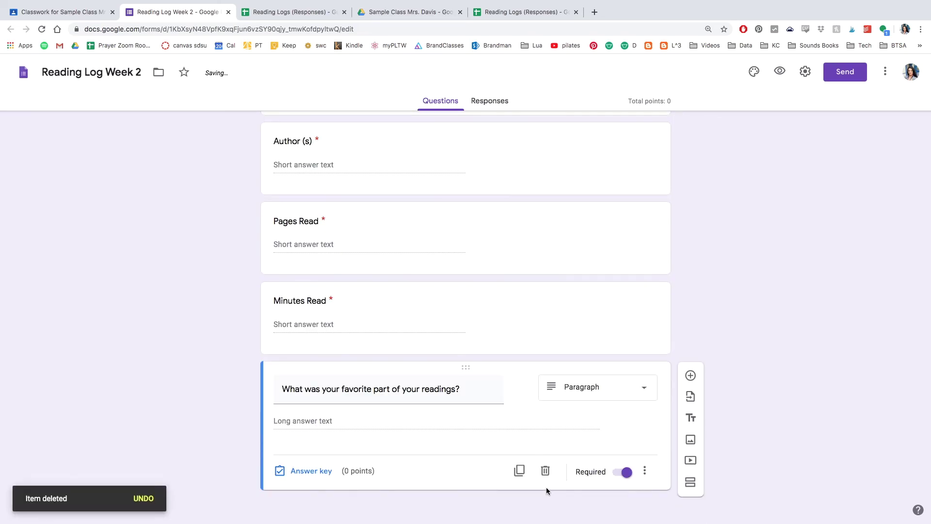
scroll(774, 424, "up", 4)
scroll(774, 423, "up", 1)
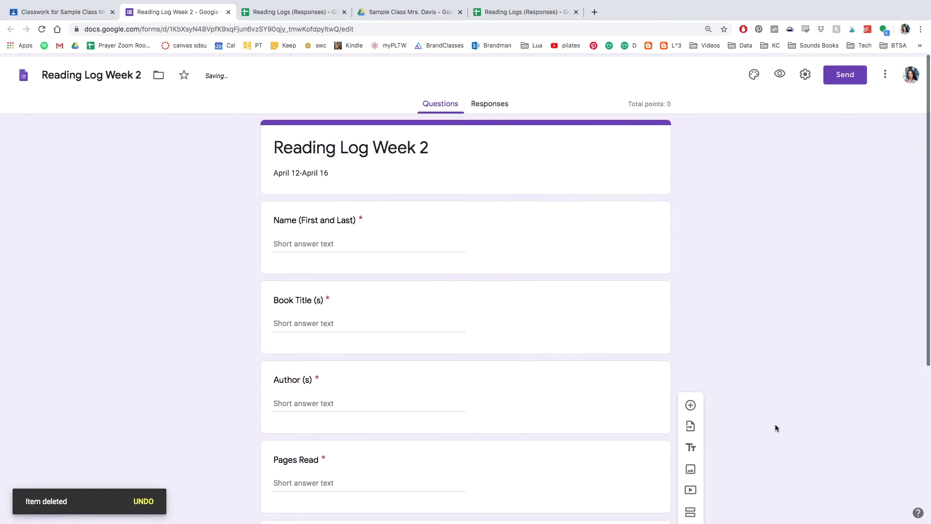
left_click(501, 105)
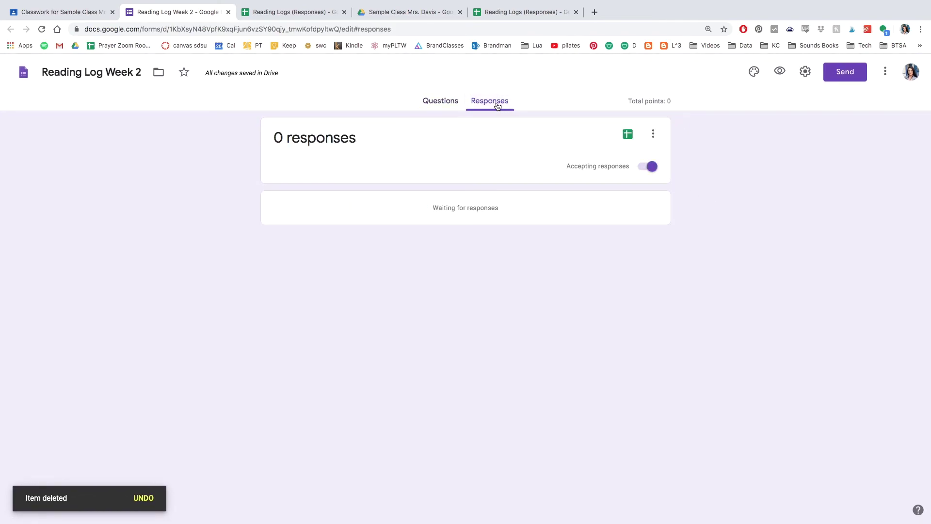
- Send Reading Log Week 2 responses to the existing Reading Logs spreadsheet and close the form
left_click(653, 136)
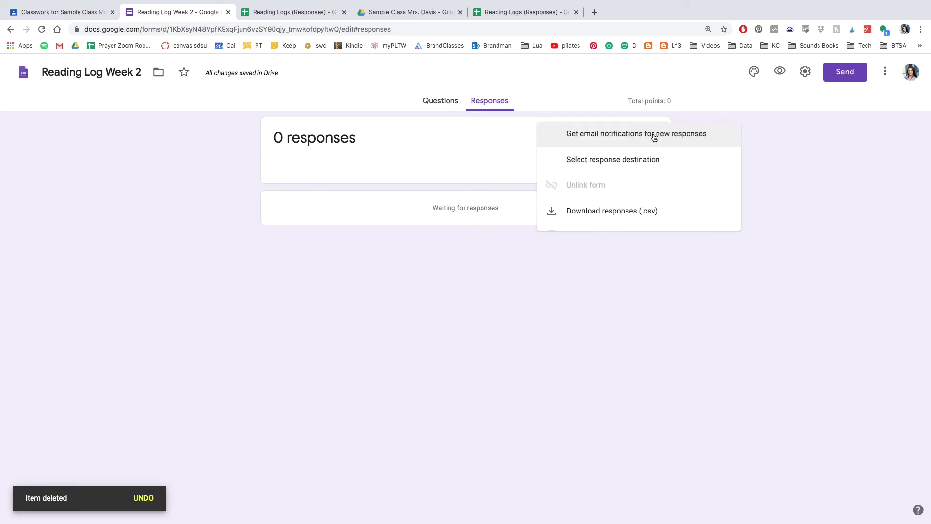
left_click(579, 164)
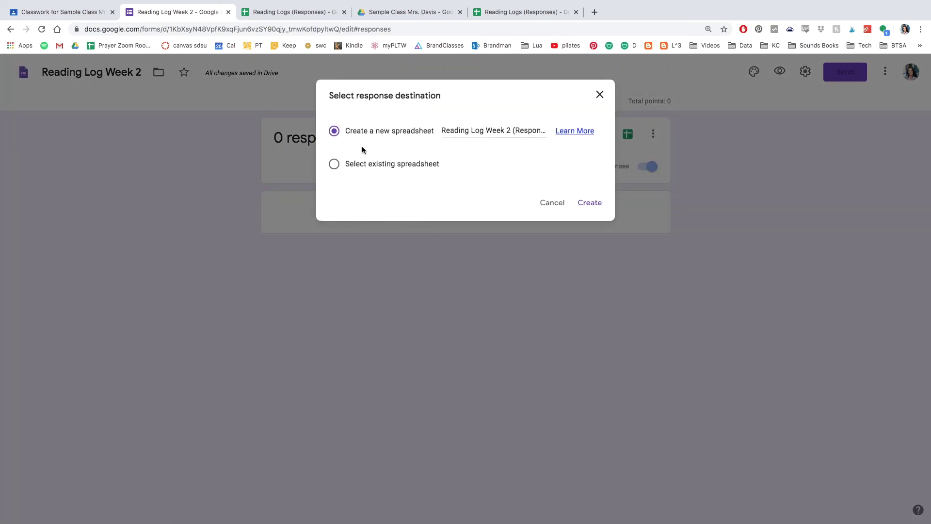
left_click(333, 163)
left_click(589, 203)
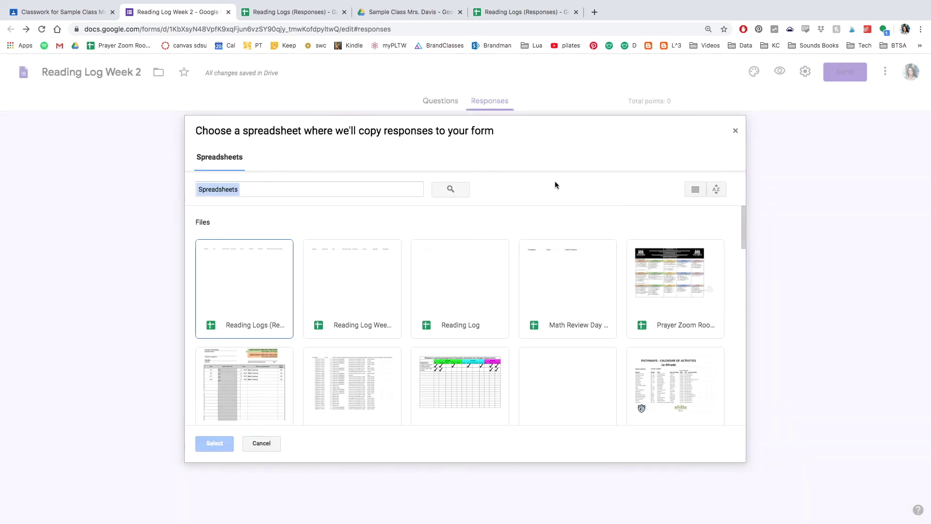
double_click(264, 279)
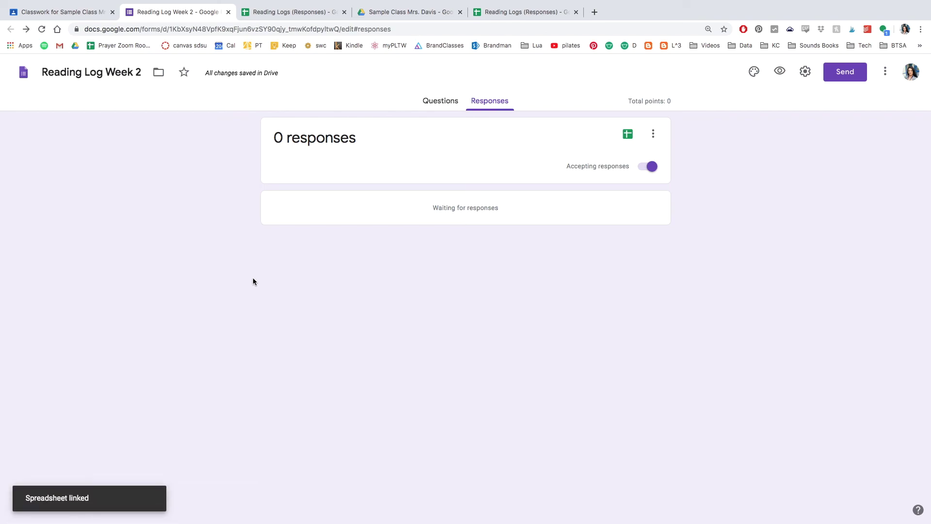
left_click(228, 12)
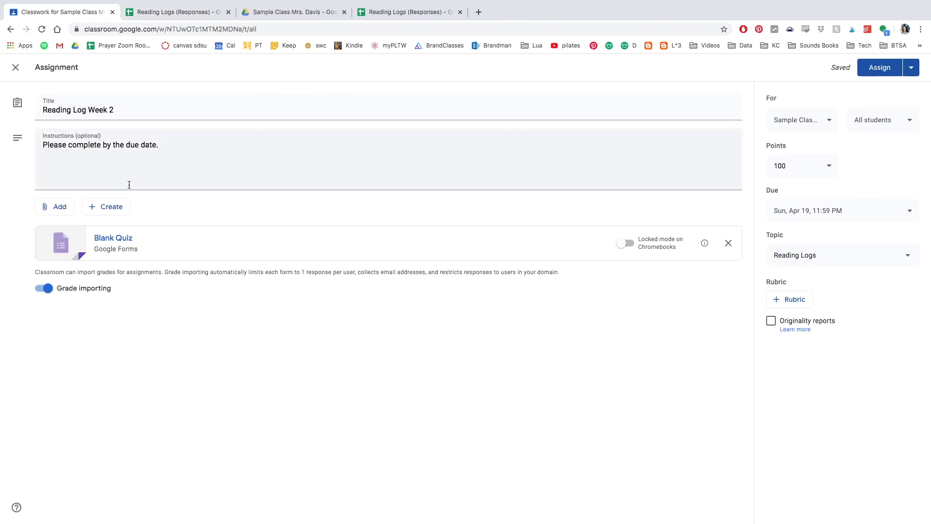
- Assign Reading Log Week 2 and confirm its Form Responses 2 sheet beside Form Responses 1
left_click(882, 66)
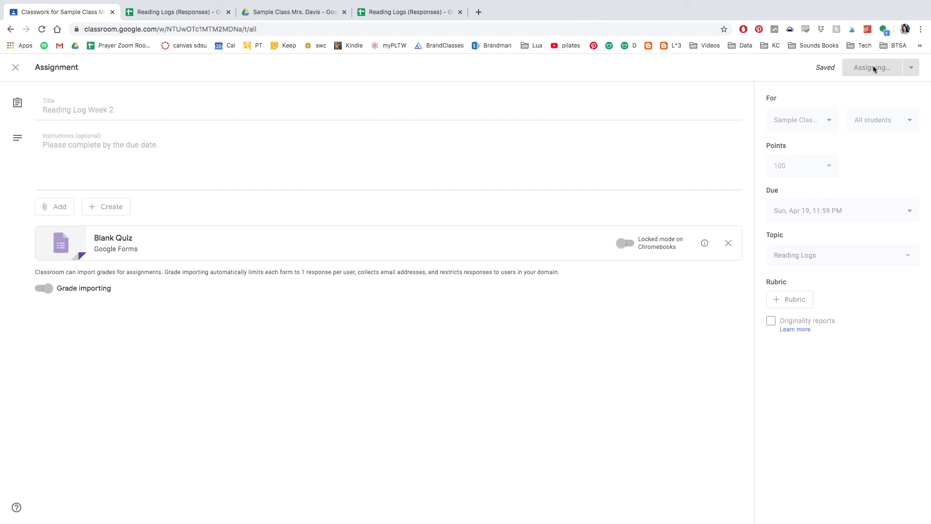
left_click(420, 13)
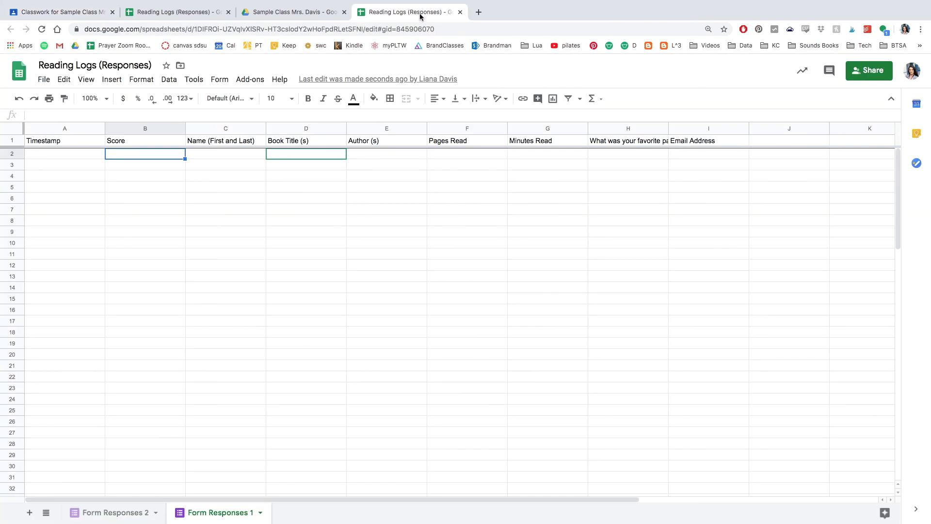
left_click(121, 511)
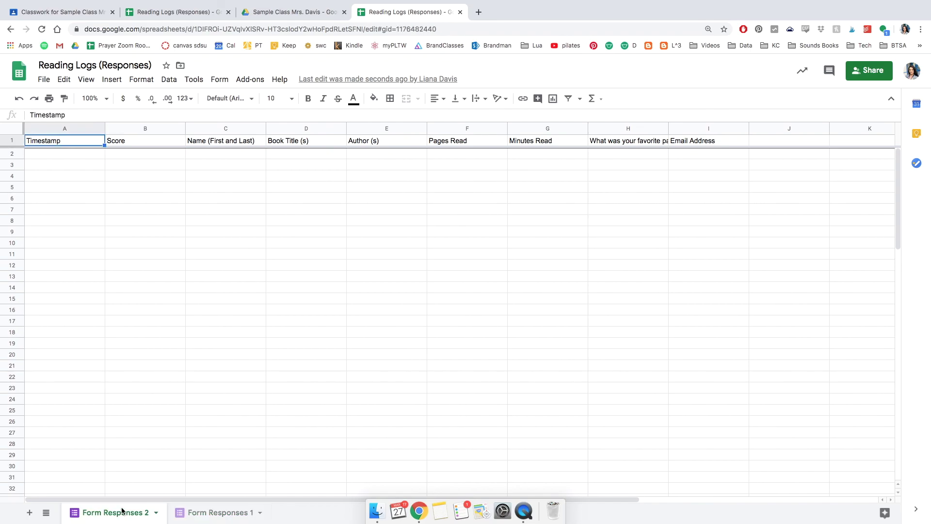
left_click(203, 512)
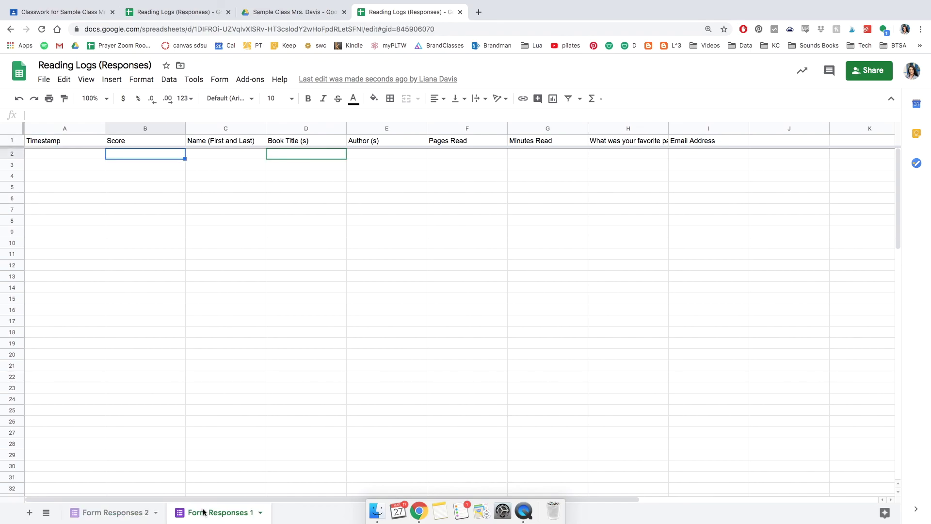
left_click(136, 512)
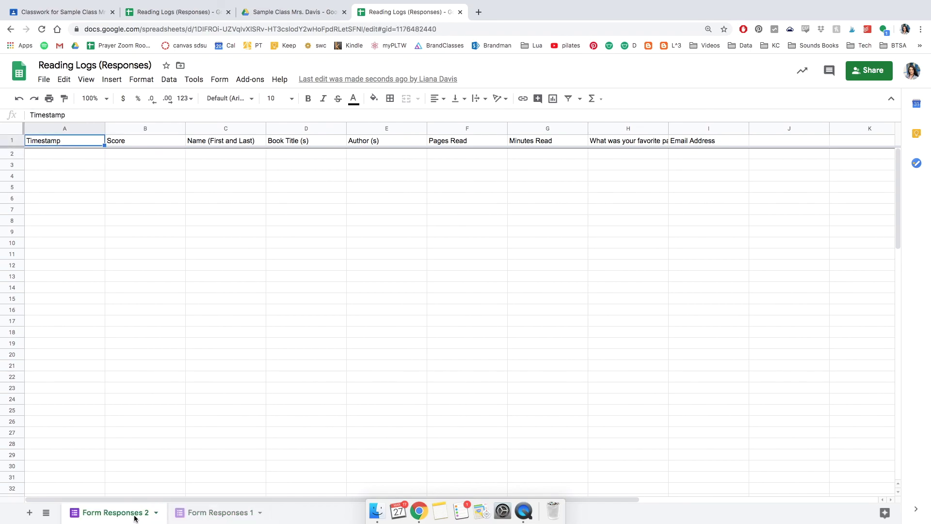
left_click(47, 10)
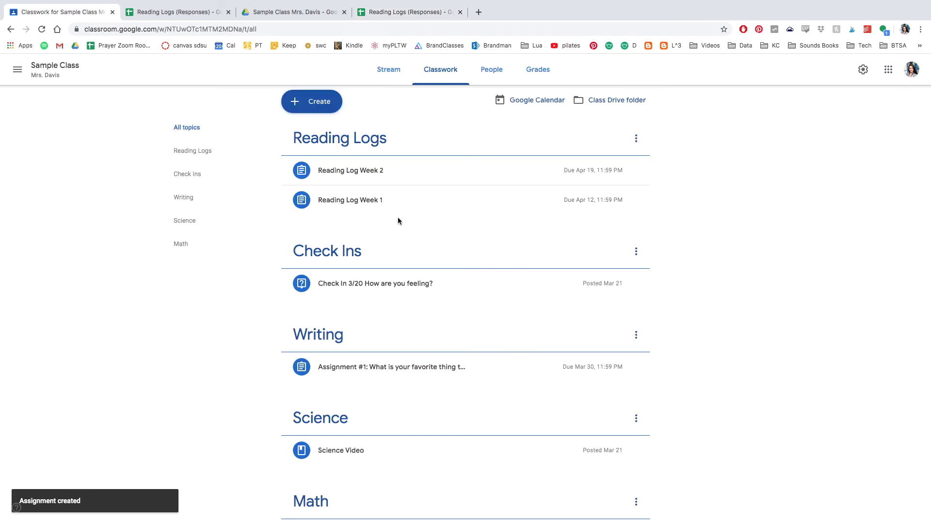